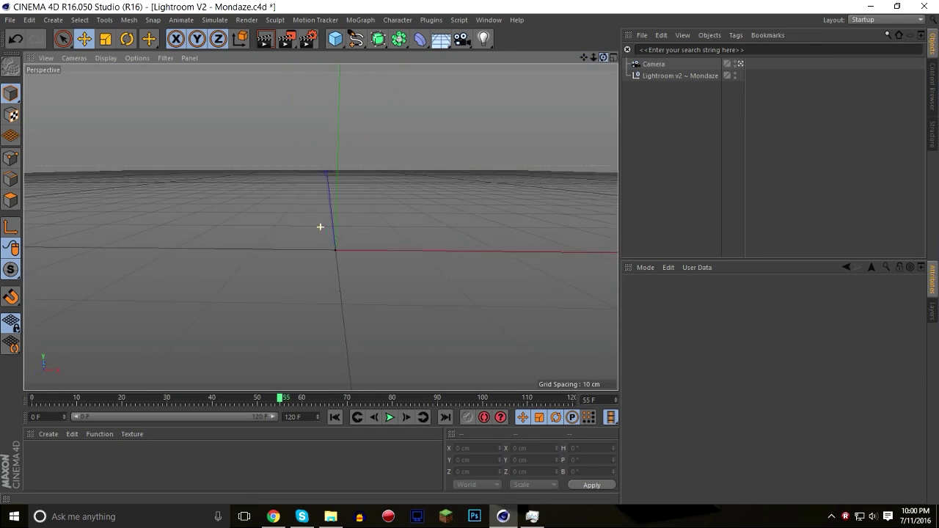
{"action": "middle_click_drag", "start_coordinate": [321, 227], "coordinate": [348, 273], "text": "alt"}
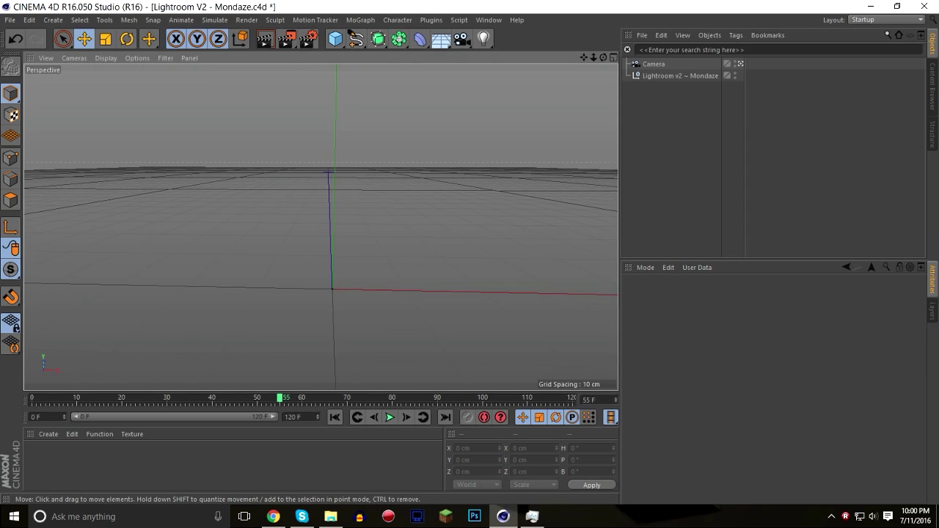
{"action": "right_click_drag", "start_coordinate": [320, 226], "coordinate": [293, 232], "text": "alt"}
{"action": "left_click_drag", "start_coordinate": [293, 231], "coordinate": [323, 230], "text": "alt"}
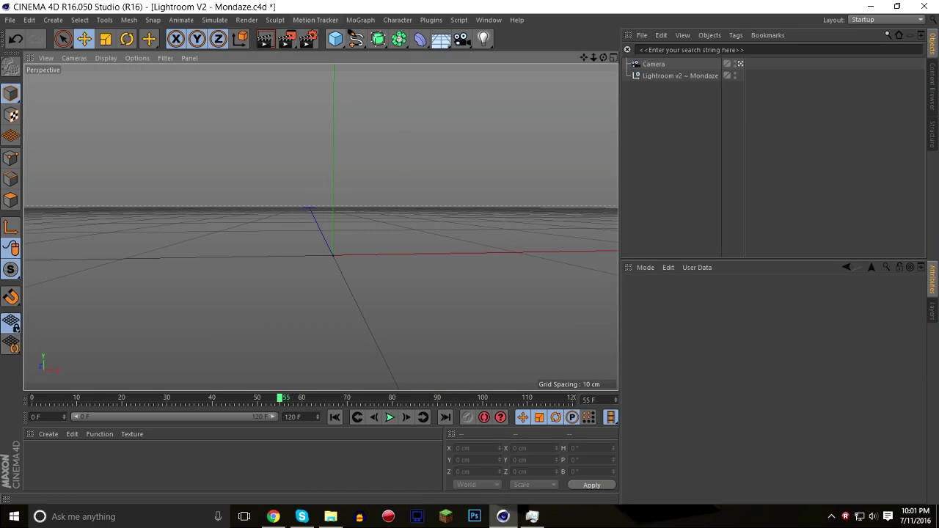
Step: Add a MoText object and shift it along the X axis to about -187 cm
{"action": "left_click", "coordinate": [316, 20]}
{"action": "mouse_move", "coordinate": [360, 20]}
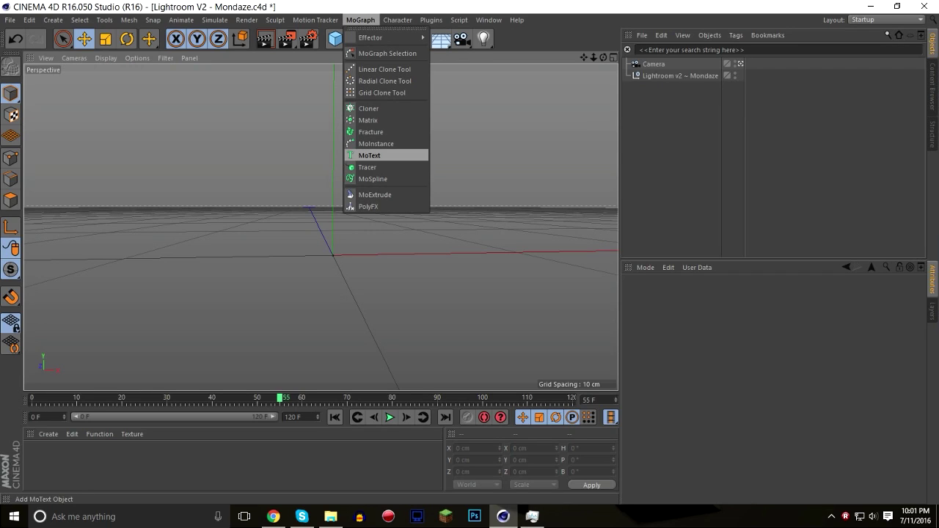
{"action": "left_click", "coordinate": [369, 156]}
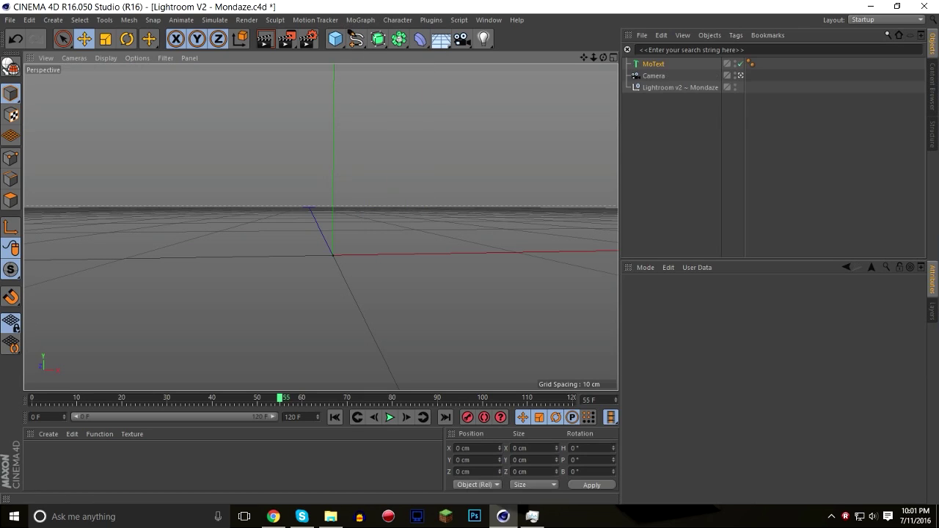
{"action": "middle_click_drag", "start_coordinate": [321, 227], "coordinate": [11, 328], "text": "alt"}
{"action": "scroll", "coordinate": [320, 226], "scroll_direction": "down", "scroll_amount": 5}
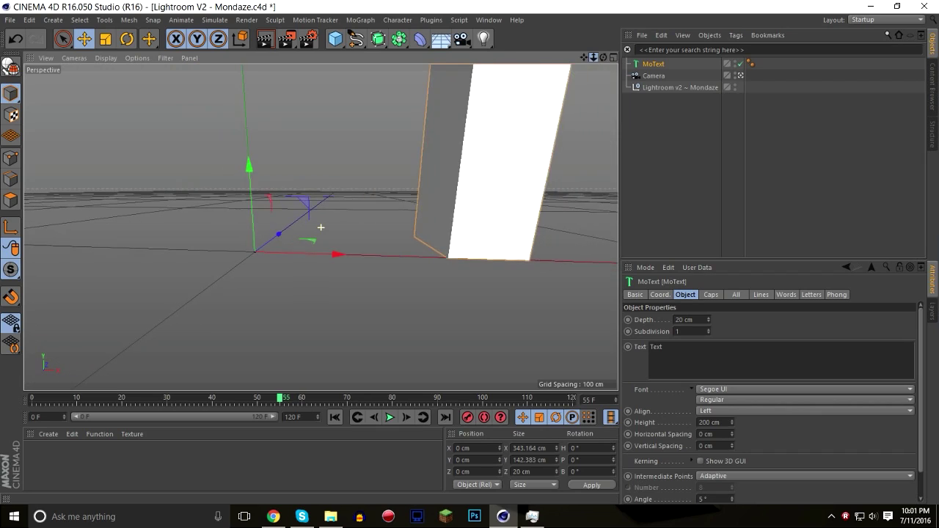
{"action": "scroll", "coordinate": [320, 227], "scroll_direction": "down", "scroll_amount": 4}
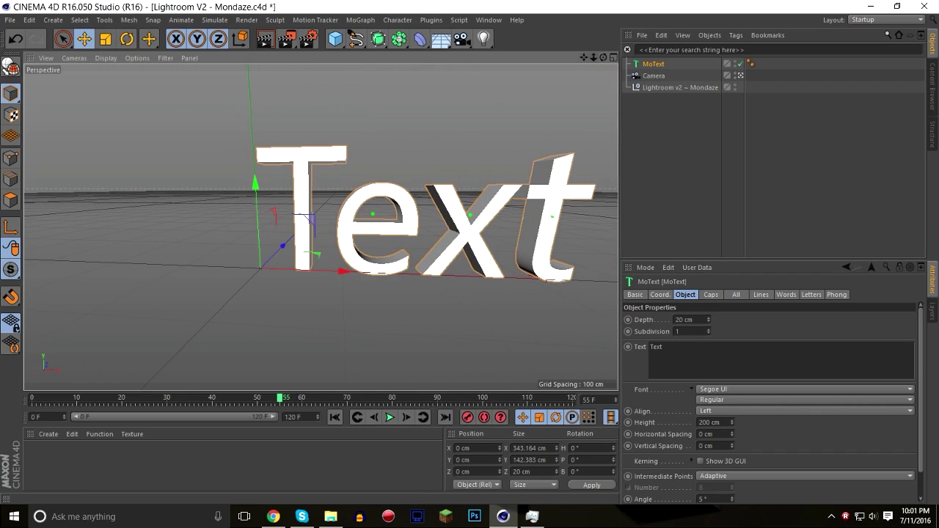
{"action": "left_click_drag", "start_coordinate": [342, 272], "coordinate": [192, 267]}
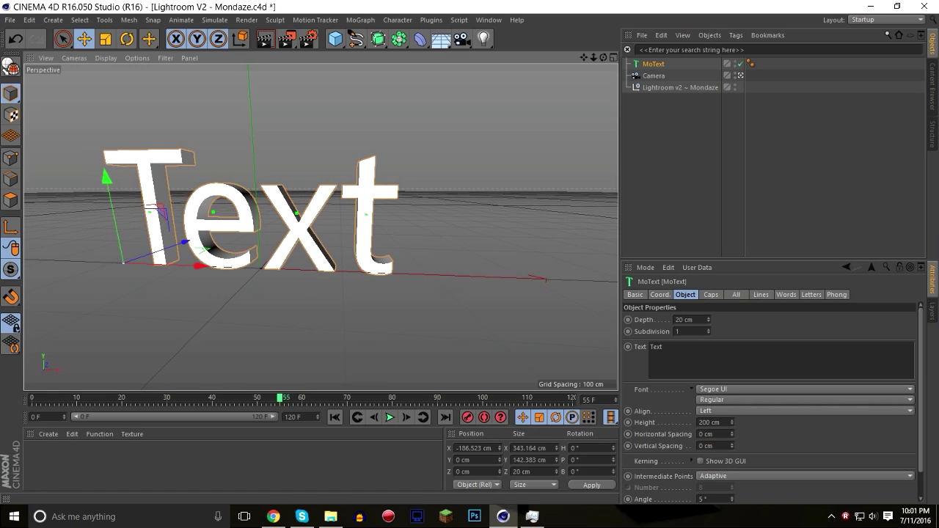
Step: Set the MoText depth to 55 cm and its text to CYAN
{"action": "double_click", "coordinate": [683, 320]}
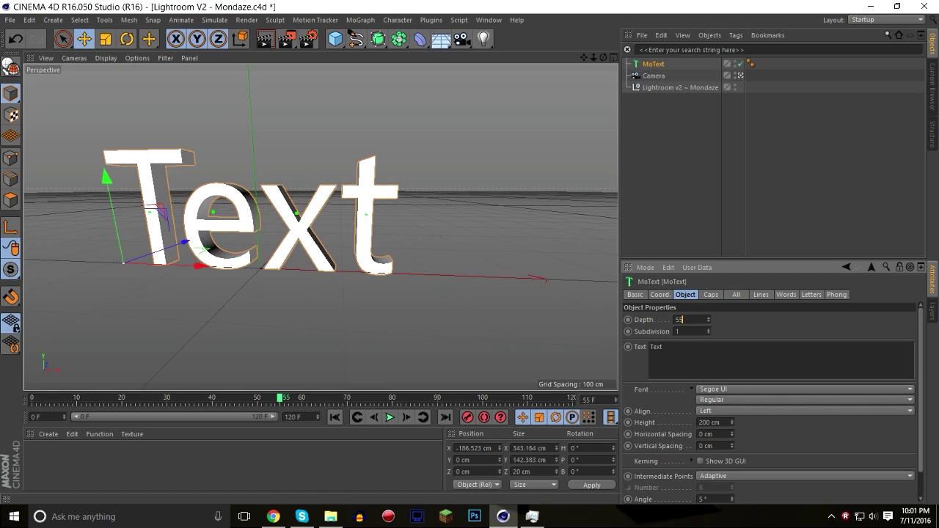
{"action": "key", "text": "Return"}
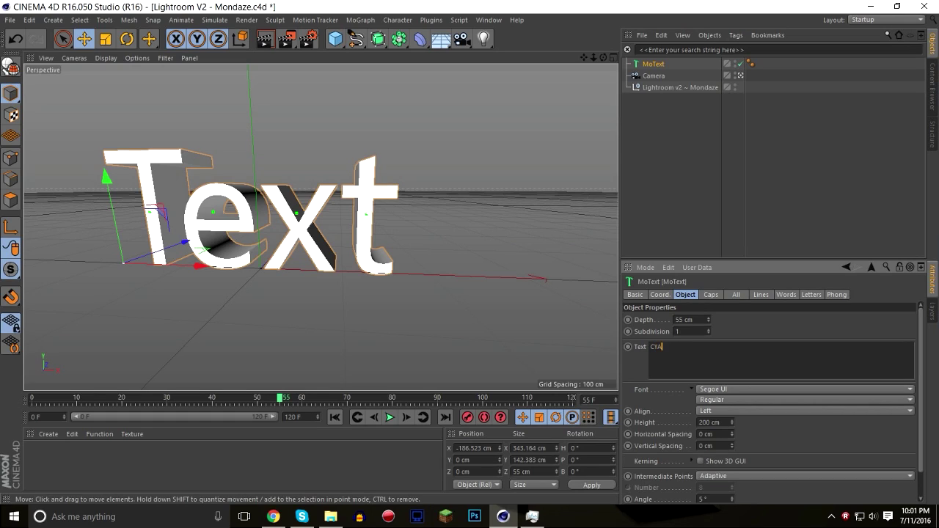
{"action": "left_click", "coordinate": [682, 332]}
Step: Recentre the CYAN text around the origin by moving it to about X -220, Y -2, Z -4 cm
{"action": "middle_click_drag", "start_coordinate": [320, 226], "coordinate": [375, 228], "text": "alt"}
{"action": "left_click_drag", "start_coordinate": [321, 228], "coordinate": [294, 228]}
{"action": "middle_click_drag", "start_coordinate": [320, 227], "coordinate": [316, 229], "text": "alt"}
{"action": "left_click_drag", "start_coordinate": [321, 227], "coordinate": [360, 207], "text": "alt"}
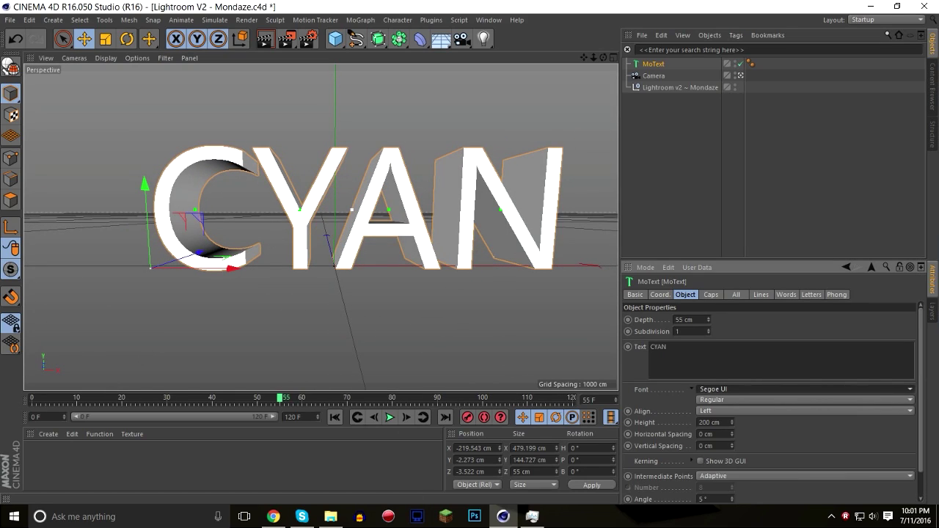
Step: Change the CYAN text's font to Otaku Rant and shift it along X to about -197 cm
{"action": "left_click", "coordinate": [733, 388]}
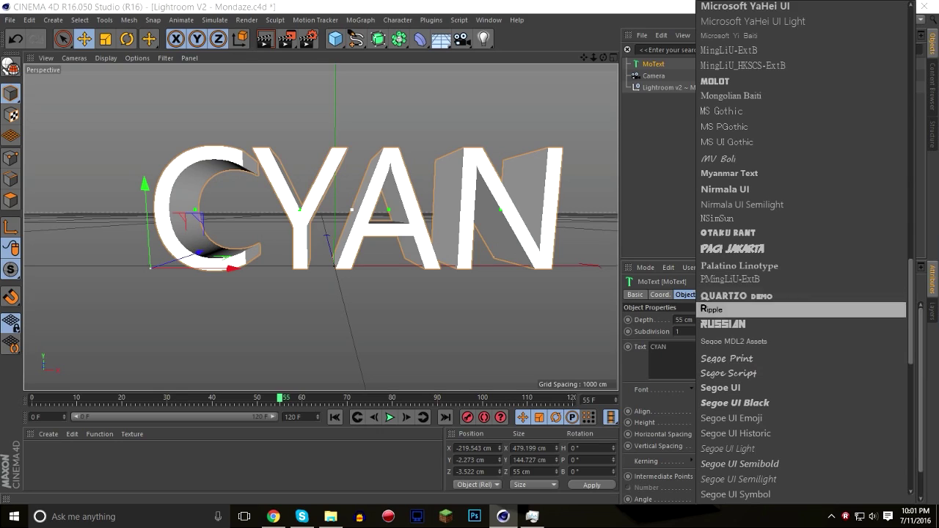
{"action": "left_click", "coordinate": [728, 232]}
{"action": "middle_click_drag", "start_coordinate": [321, 227], "coordinate": [299, 251], "text": "alt"}
{"action": "left_click_drag", "start_coordinate": [211, 292], "coordinate": [231, 293]}
{"action": "left_click", "coordinate": [246, 330]}
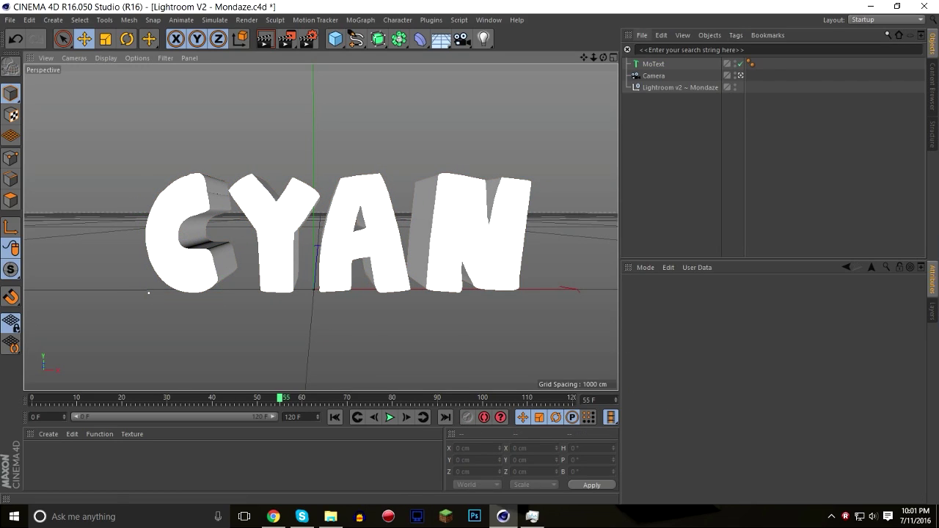
{"action": "left_click", "coordinate": [653, 64]}
{"action": "left_click", "coordinate": [470, 133]}
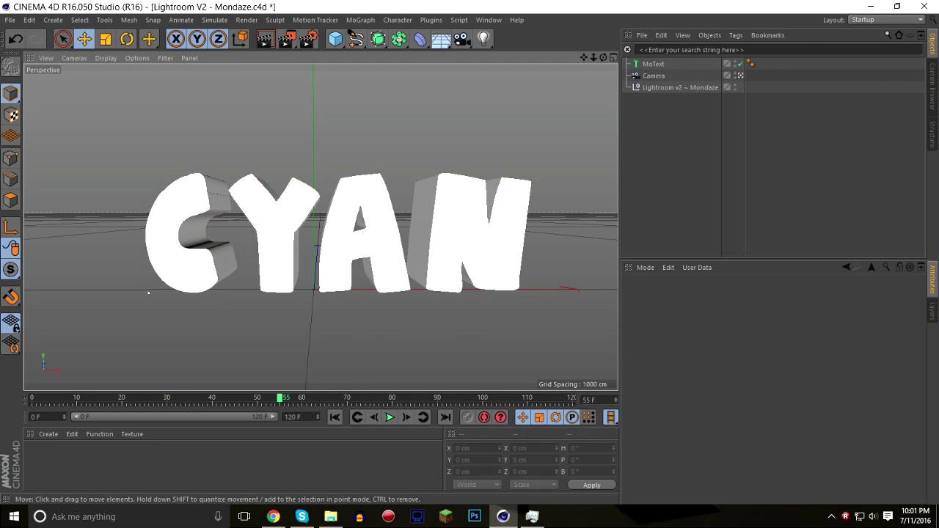
Step: Try the fonts In A Flash, Freshman and DOCK11 on the CYAN text
{"action": "left_click", "coordinate": [653, 63]}
{"action": "left_click", "coordinate": [777, 389]}
{"action": "scroll", "coordinate": [778, 201], "scroll_direction": "up", "scroll_amount": 12}
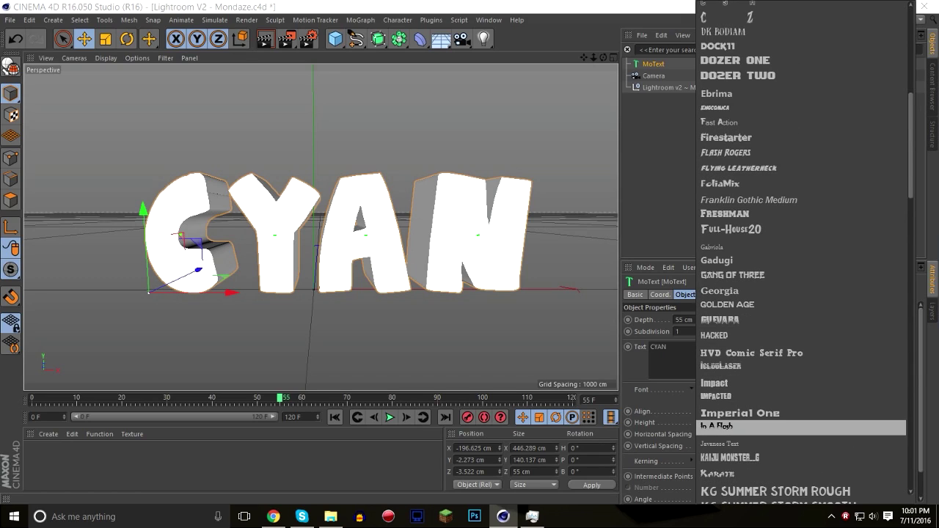
{"action": "left_click", "coordinate": [726, 426]}
{"action": "left_click", "coordinate": [733, 388]}
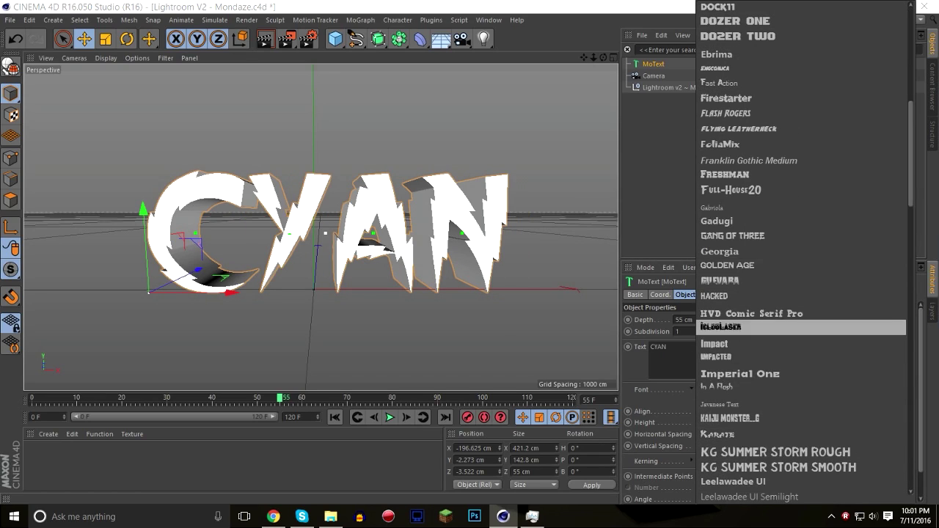
{"action": "left_click", "coordinate": [740, 175]}
{"action": "left_click", "coordinate": [733, 389]}
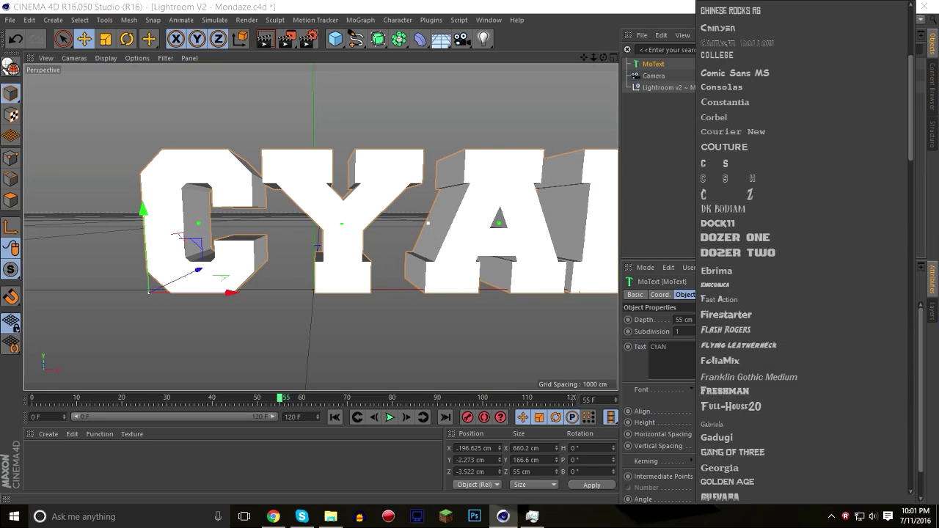
{"action": "left_click", "coordinate": [733, 208]}
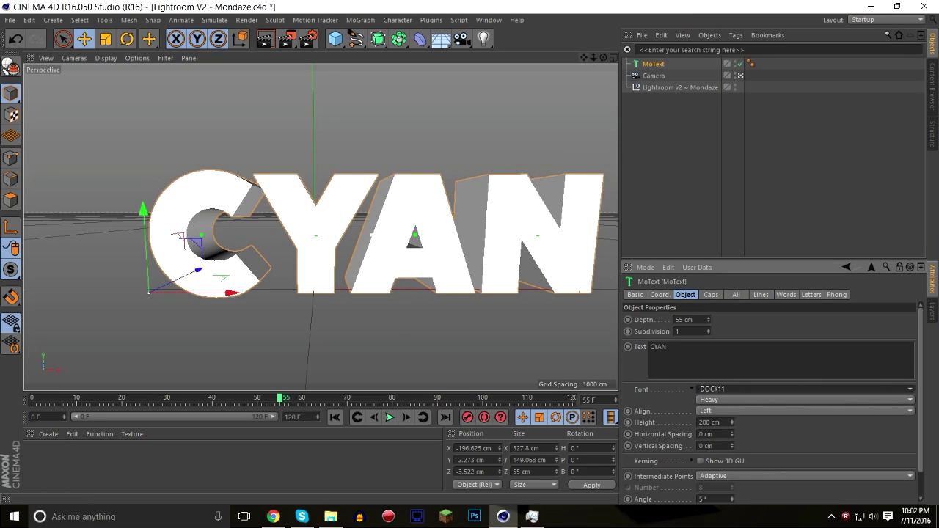
Step: Shift the CYAN text along X to about -241 cm and try the Gang of Three font
{"action": "middle_click_drag", "start_coordinate": [308, 250], "coordinate": [293, 247], "text": "alt"}
{"action": "left_click_drag", "start_coordinate": [217, 290], "coordinate": [179, 290]}
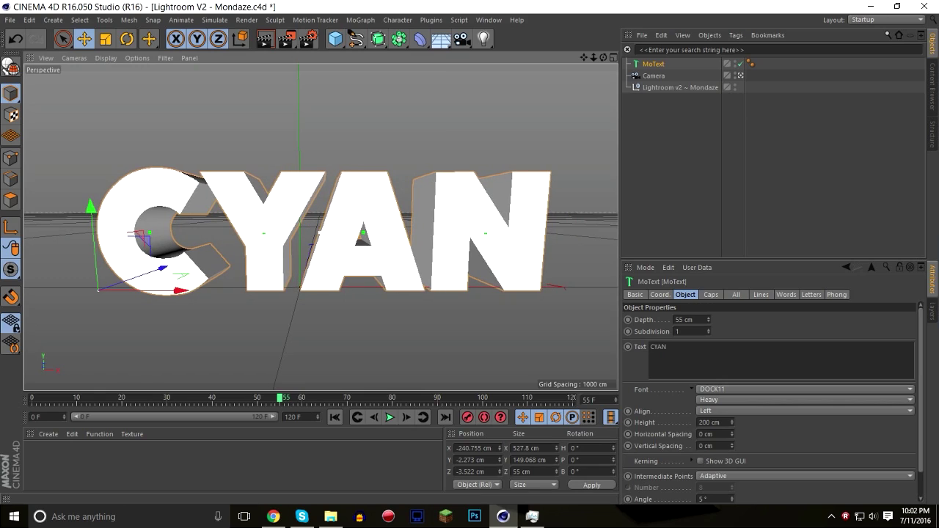
{"action": "left_click", "coordinate": [734, 389]}
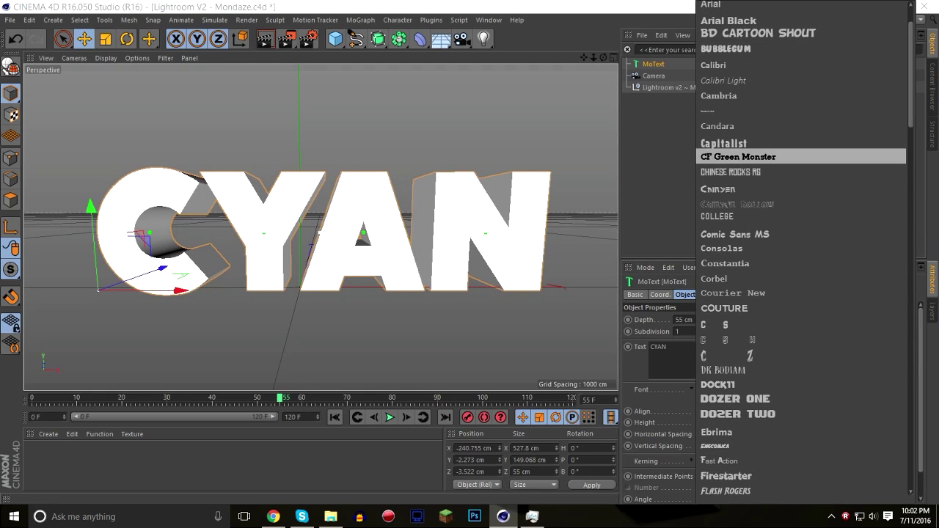
{"action": "scroll", "coordinate": [733, 316], "scroll_direction": "down", "scroll_amount": 3}
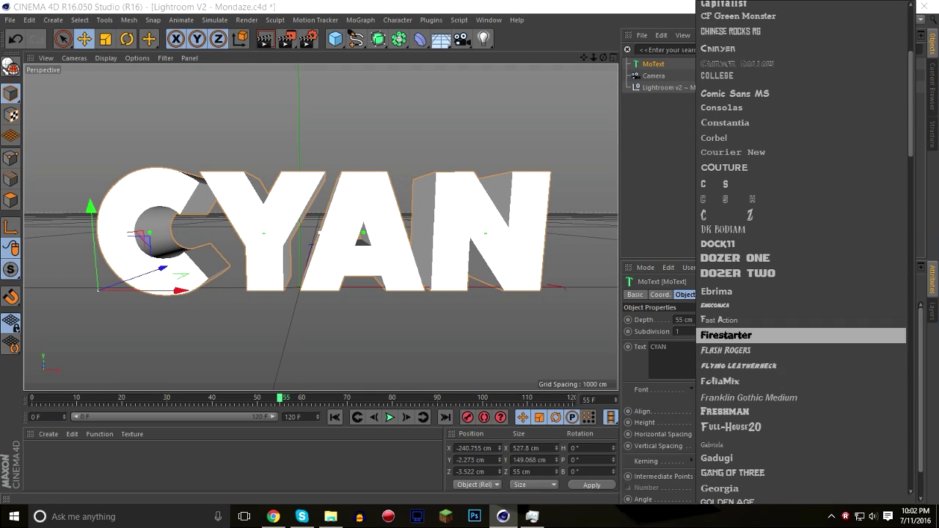
{"action": "scroll", "coordinate": [733, 317], "scroll_direction": "down", "scroll_amount": 3}
{"action": "left_click", "coordinate": [733, 332]}
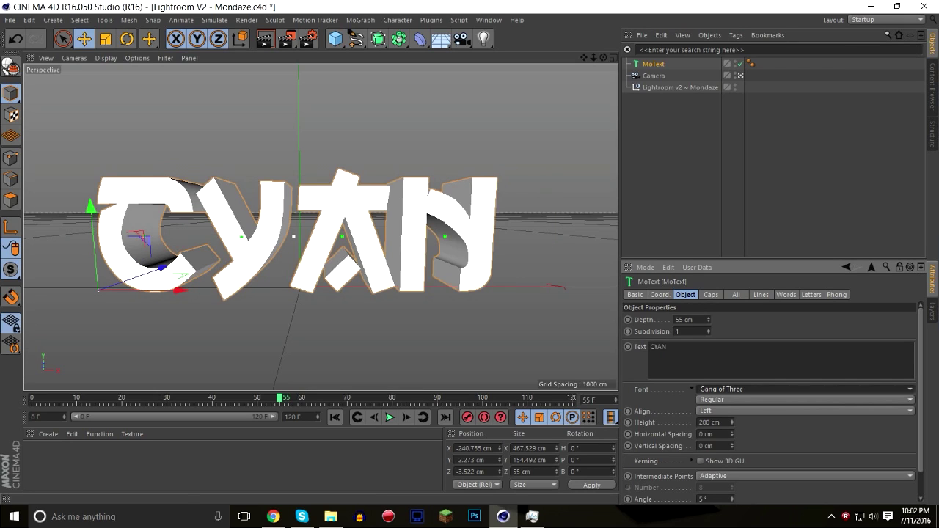
{"action": "left_click_drag", "start_coordinate": [584, 57], "coordinate": [624, 53]}
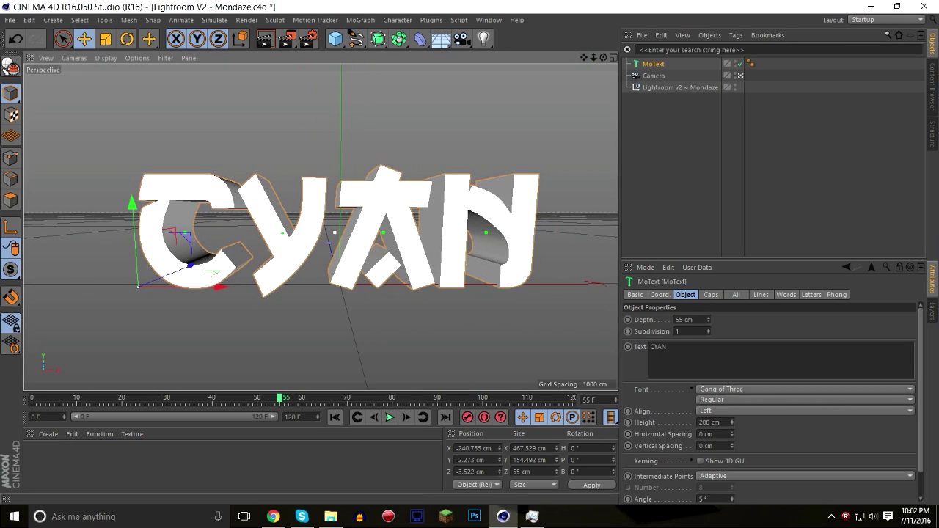
Step: Try the fonts Full-House20 and Flying Leatherneck on the CYAN text
{"action": "left_click", "coordinate": [734, 389]}
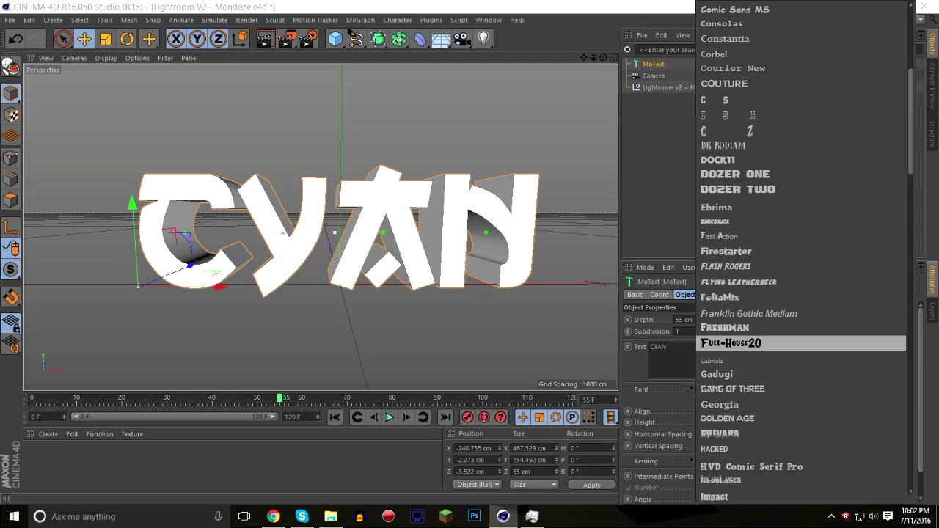
{"action": "left_click", "coordinate": [734, 342]}
{"action": "left_click_drag", "start_coordinate": [593, 57], "coordinate": [552, 59]}
{"action": "left_click", "coordinate": [734, 389]}
{"action": "left_click", "coordinate": [737, 328]}
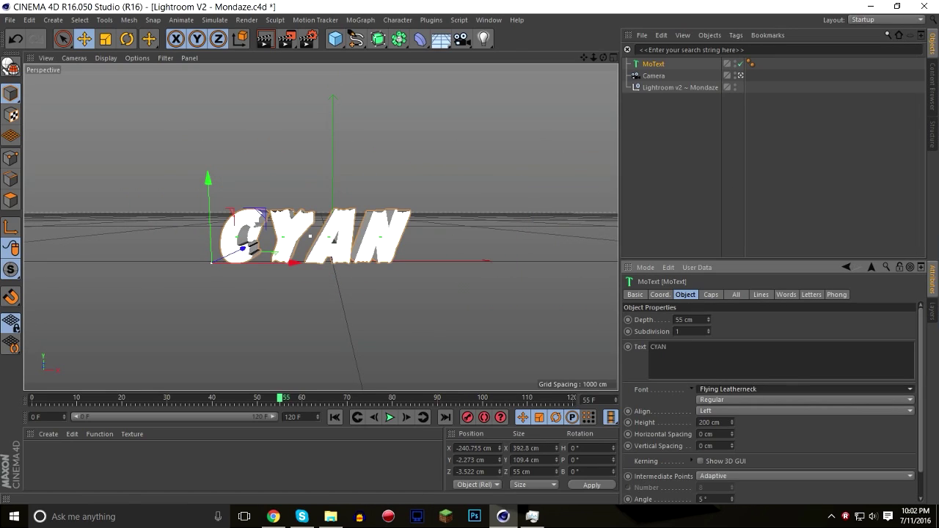
Step: Try the fonts Gadugi and IglooLaser on the CYAN text
{"action": "left_click", "coordinate": [734, 389]}
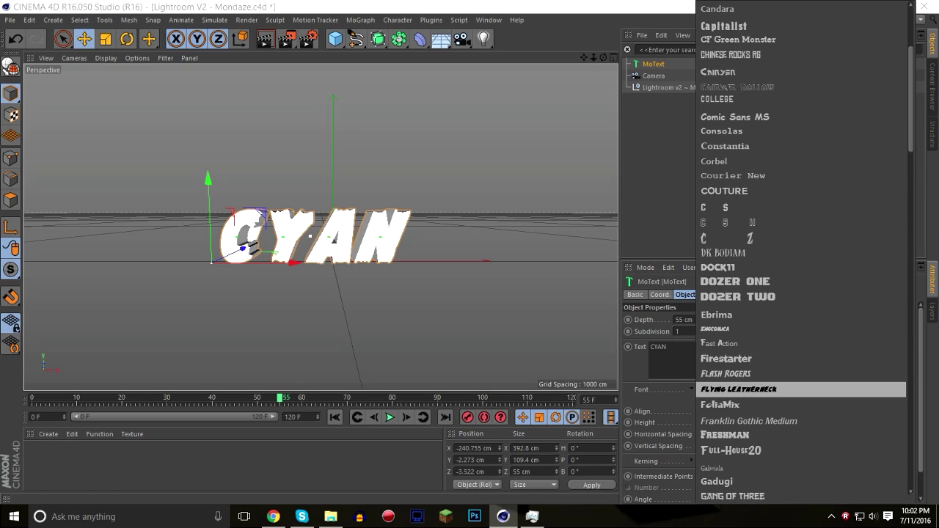
{"action": "scroll", "coordinate": [733, 441], "scroll_direction": "down", "scroll_amount": 2}
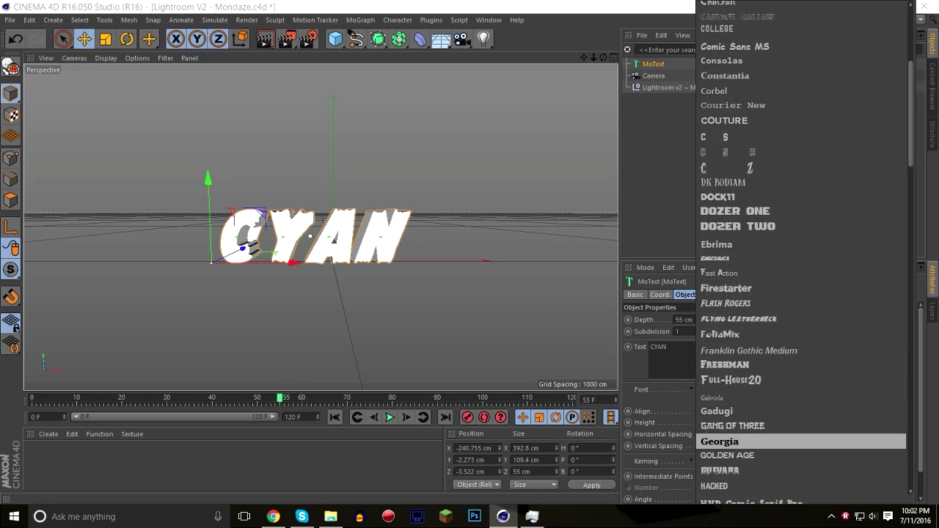
{"action": "left_click", "coordinate": [733, 411]}
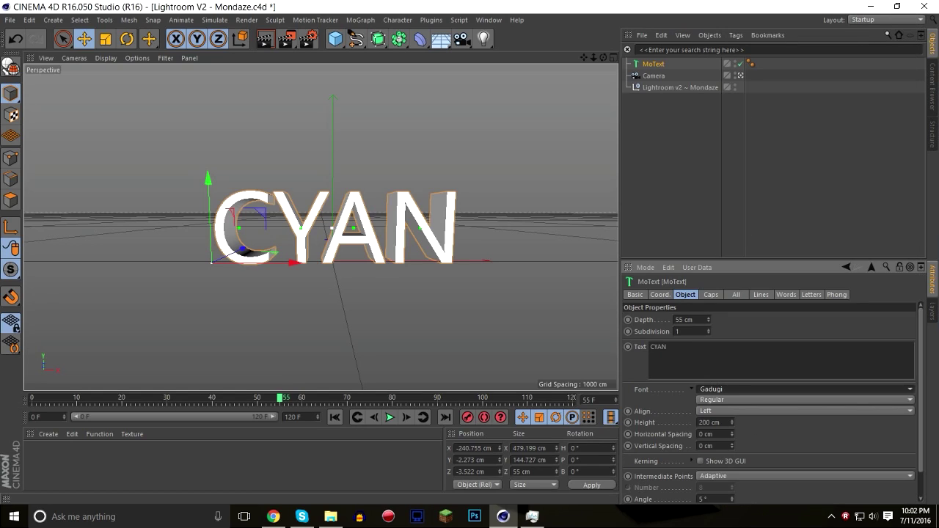
{"action": "left_click", "coordinate": [733, 389]}
{"action": "scroll", "coordinate": [734, 454], "scroll_direction": "down", "scroll_amount": 2}
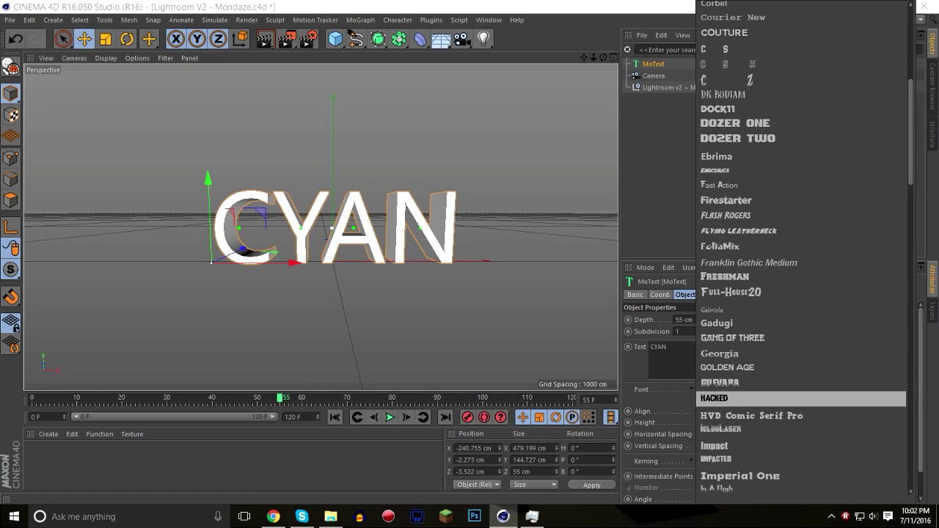
{"action": "left_click", "coordinate": [733, 428]}
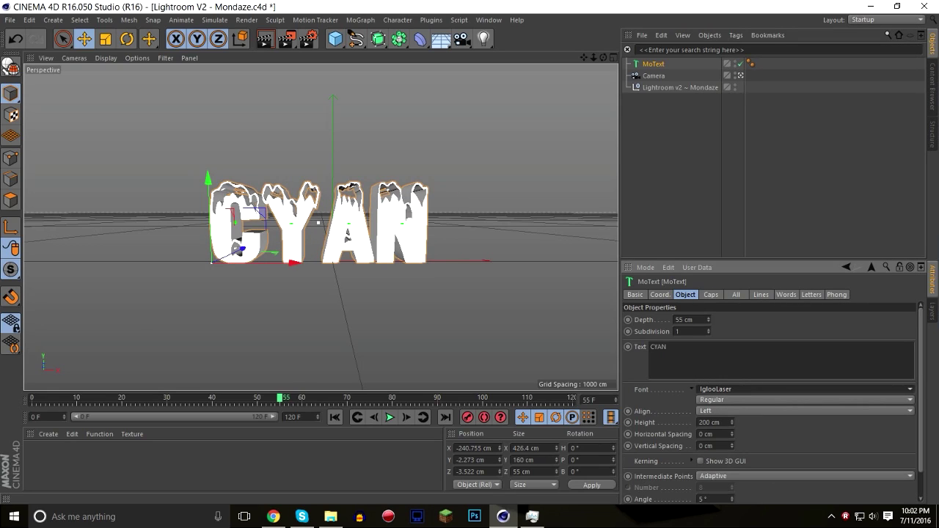
Step: Shift the CYAN text along X to about -212 cm and set its font to Otaku Rant
{"action": "scroll", "coordinate": [323, 230], "scroll_direction": "up", "scroll_amount": 4}
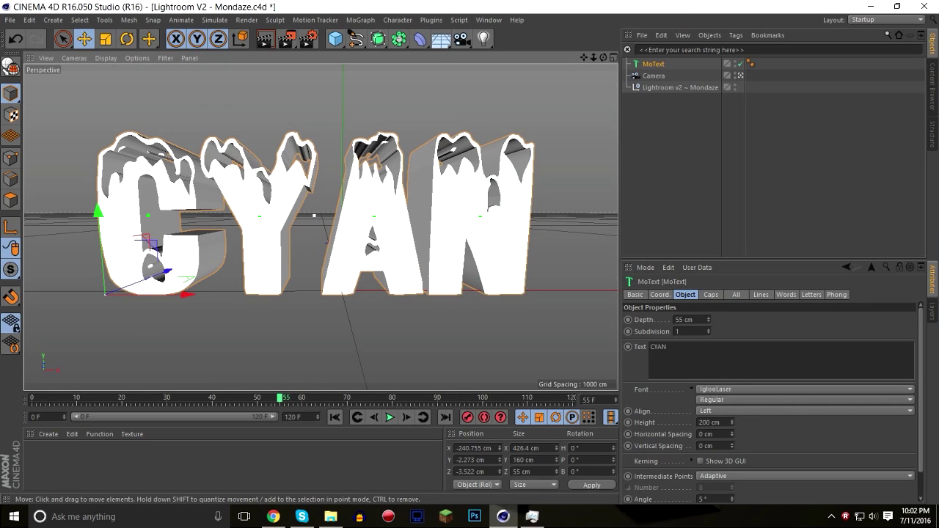
{"action": "left_click_drag", "start_coordinate": [188, 295], "coordinate": [216, 295]}
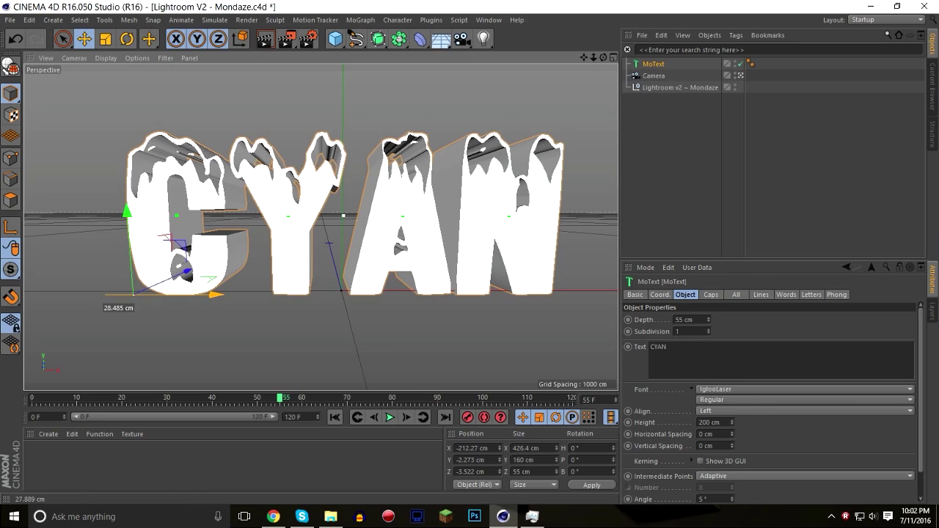
{"action": "left_click", "coordinate": [741, 400]}
{"action": "left_click", "coordinate": [733, 390]}
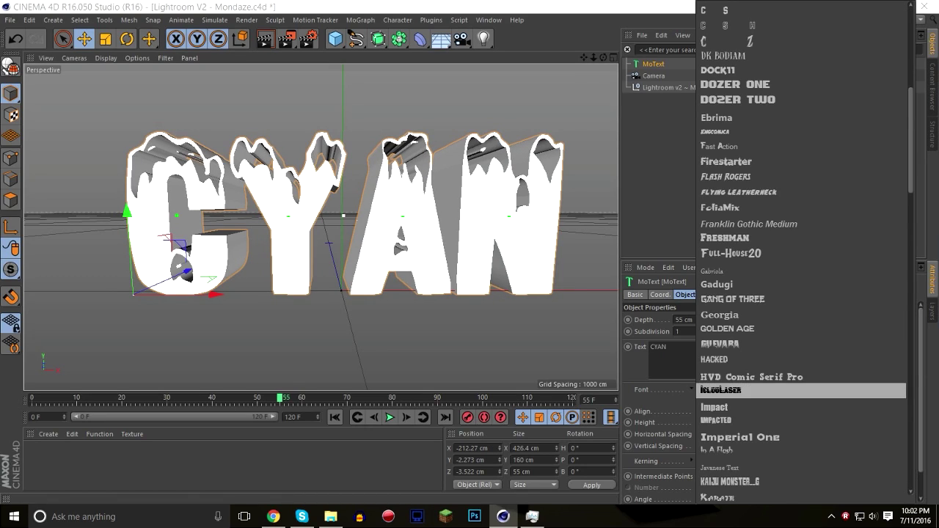
{"action": "scroll", "coordinate": [741, 440], "scroll_direction": "down", "scroll_amount": 6}
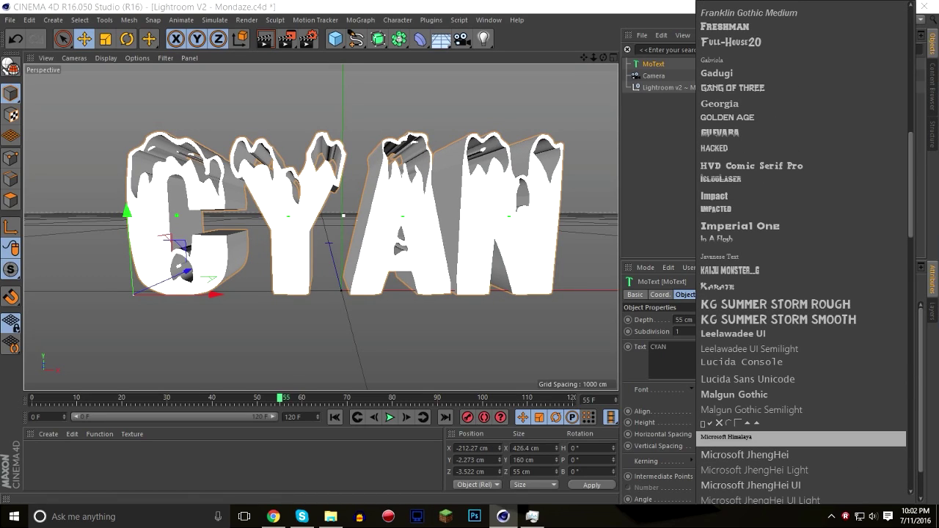
{"action": "scroll", "coordinate": [799, 440], "scroll_direction": "down", "scroll_amount": 5}
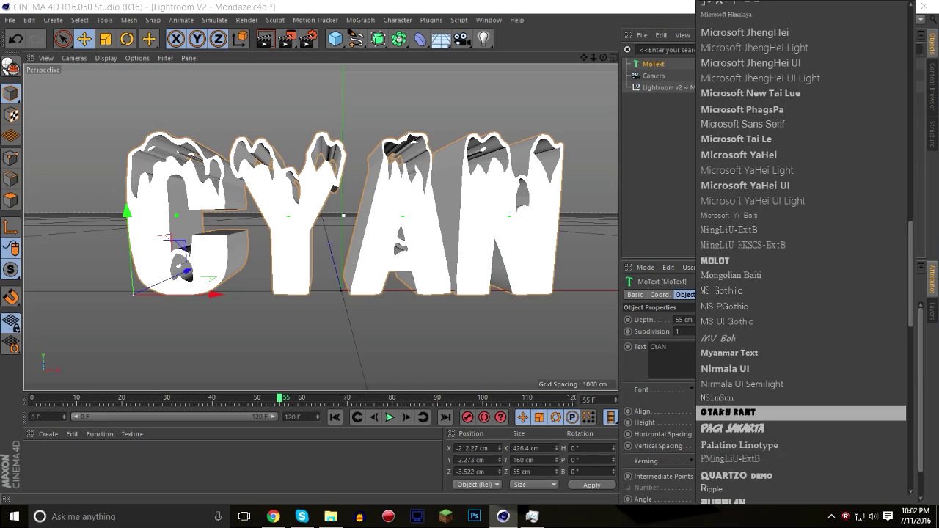
{"action": "left_click", "coordinate": [733, 468]}
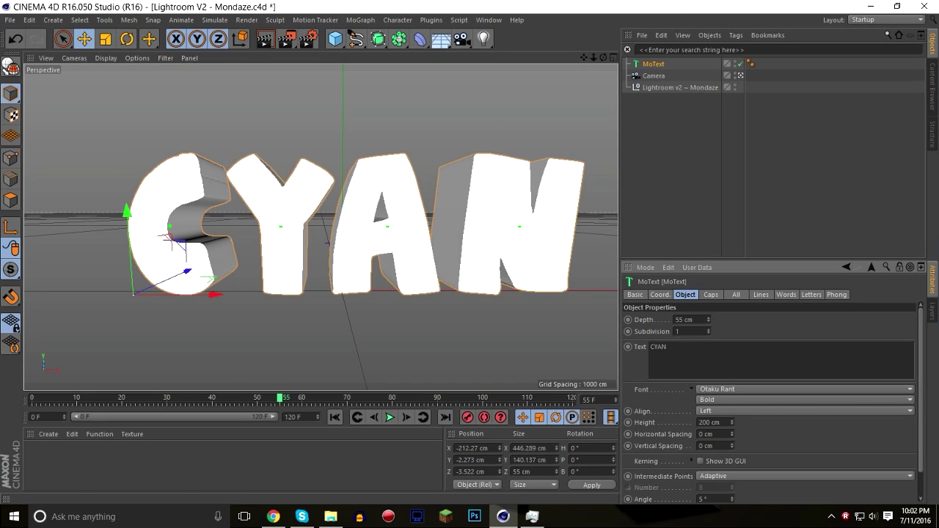
Step: Shift the CYAN text along X to about -195 cm and keep the MoText object selected
{"action": "left_click_drag", "start_coordinate": [214, 295], "coordinate": [232, 295]}
{"action": "left_click_drag", "start_coordinate": [584, 57], "coordinate": [602, 57]}
{"action": "left_click", "coordinate": [528, 107]}
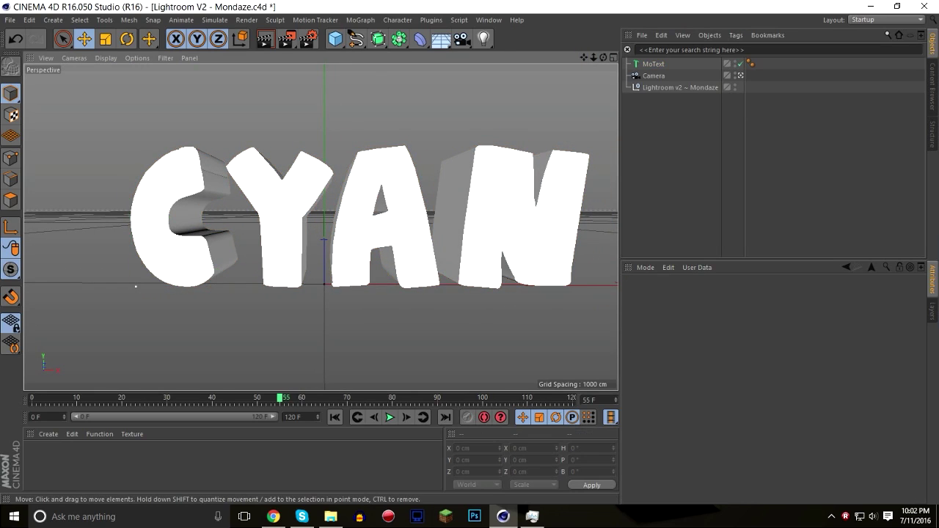
{"action": "left_click", "coordinate": [654, 64]}
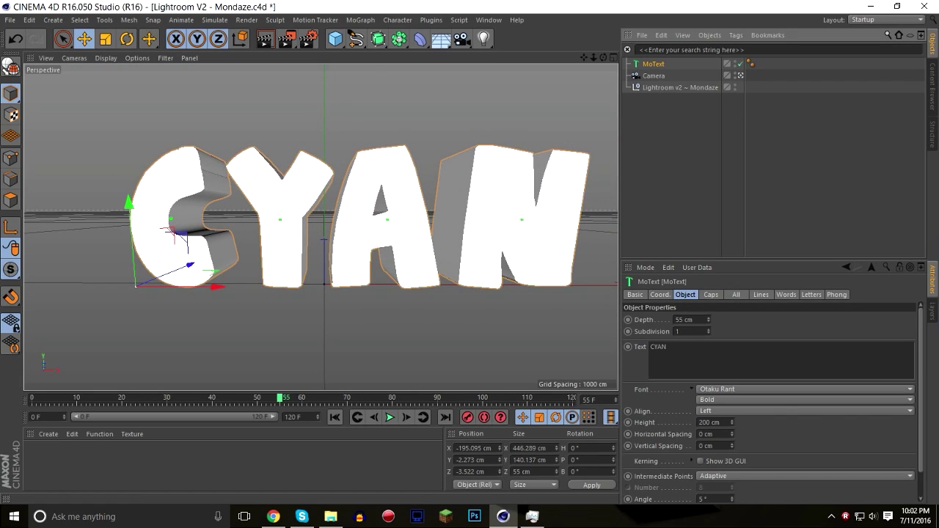
Step: Give the MoText fillet caps at both start and end, with 1 step and a 5 cm radius each
{"action": "left_click", "coordinate": [711, 295]}
{"action": "left_click", "coordinate": [763, 320]}
{"action": "left_click", "coordinate": [740, 366]}
{"action": "left_click", "coordinate": [817, 354]}
{"action": "left_click", "coordinate": [740, 401]}
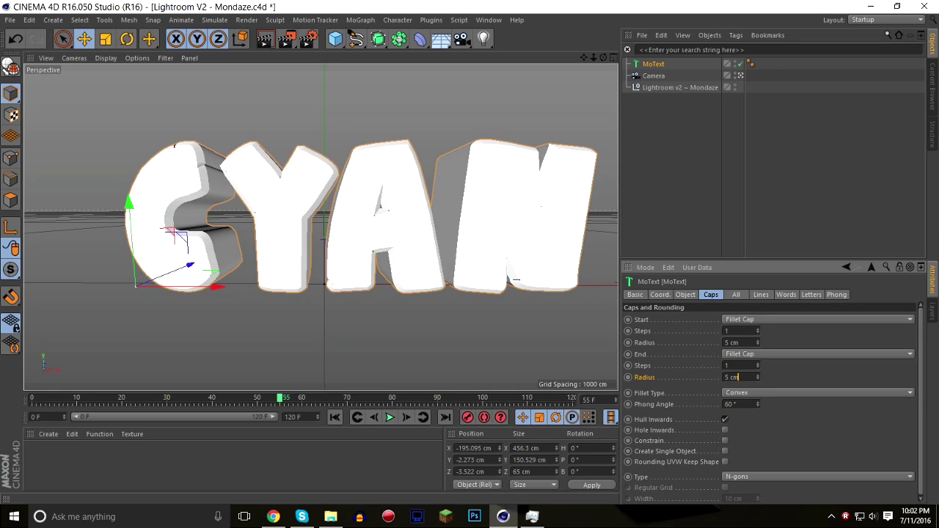
Step: Set the fillet type of the CYAN text's caps to Engraved
{"action": "left_click", "coordinate": [818, 392]}
{"action": "left_click", "coordinate": [817, 475]}
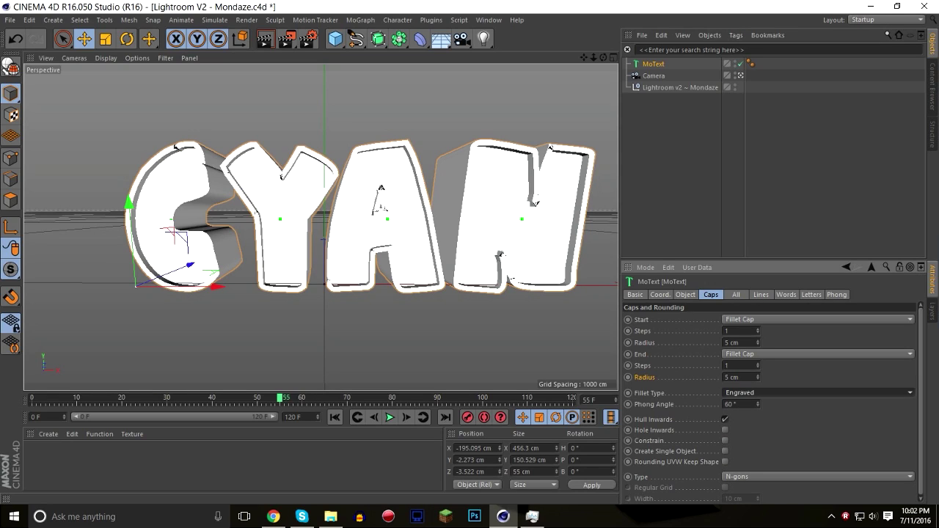
{"action": "middle_click_drag", "start_coordinate": [176, 146], "coordinate": [168, 155], "text": "alt"}
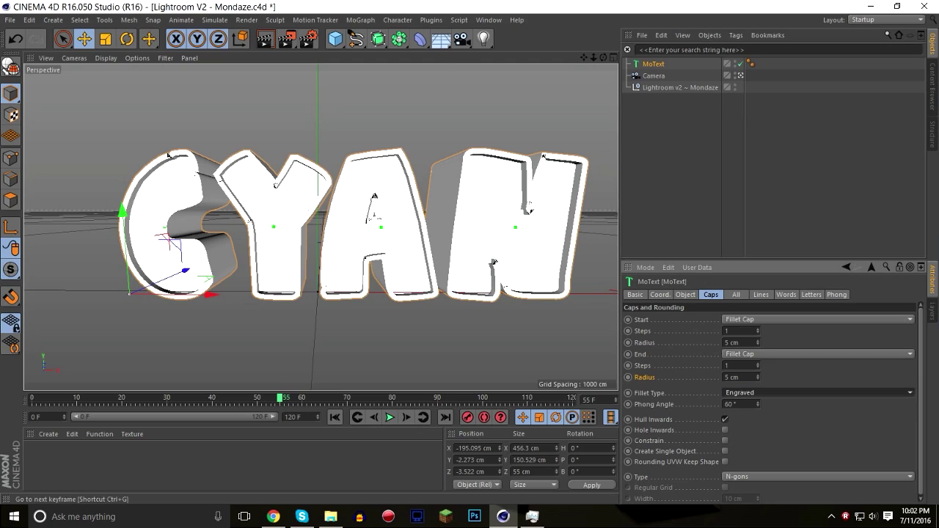
Step: Create a new material and switch its preview from the sphere to the Object shape
{"action": "left_click", "coordinate": [48, 435]}
{"action": "left_click", "coordinate": [71, 335]}
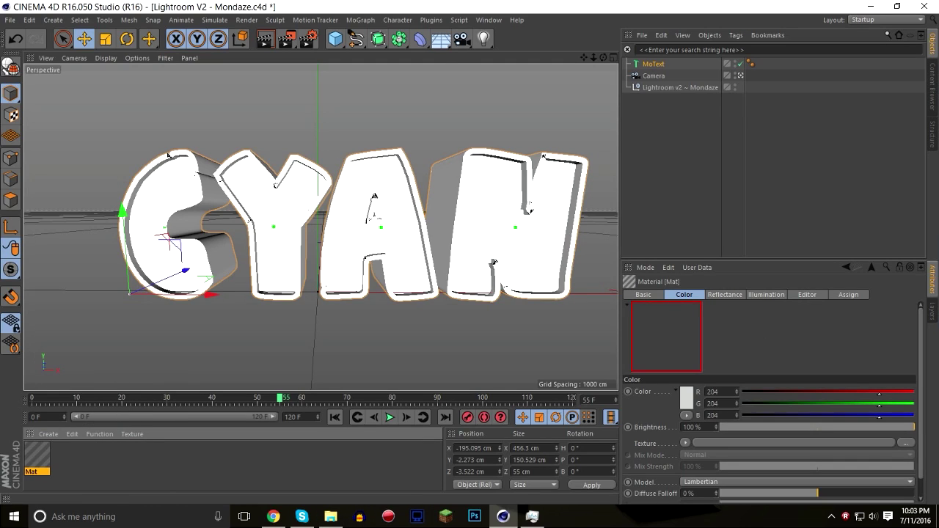
{"action": "double_click", "coordinate": [37, 455]}
{"action": "right_click", "coordinate": [209, 154]}
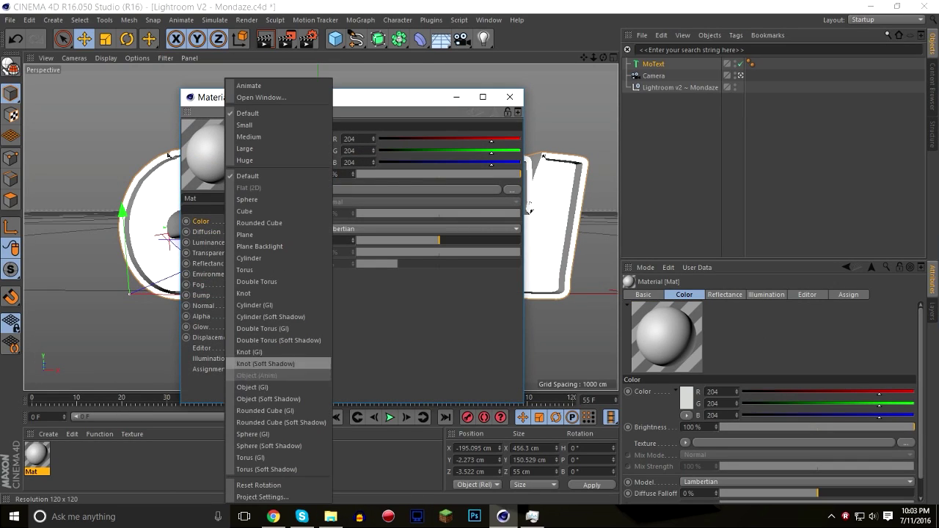
{"action": "left_click", "coordinate": [265, 410]}
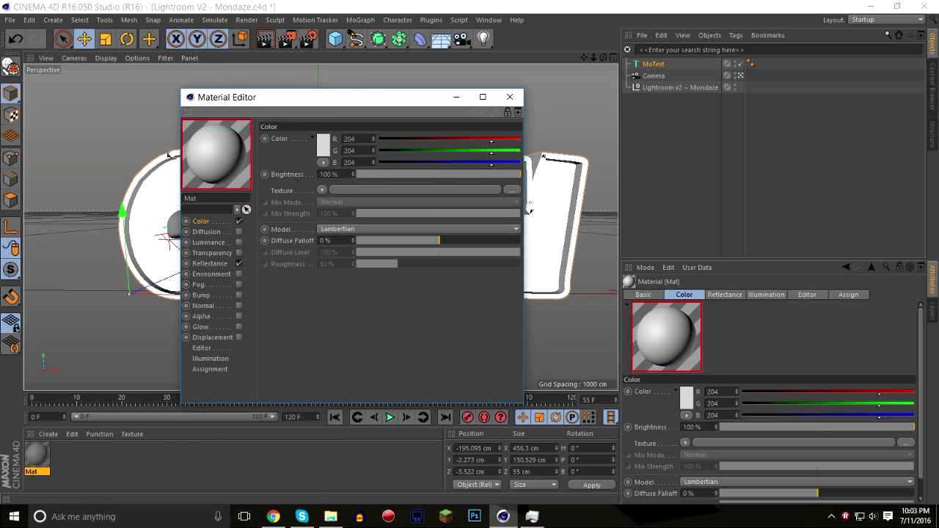
Step: Set the new material's colour to cyan with RGB 0, 204, 255
{"action": "left_click", "coordinate": [324, 140]}
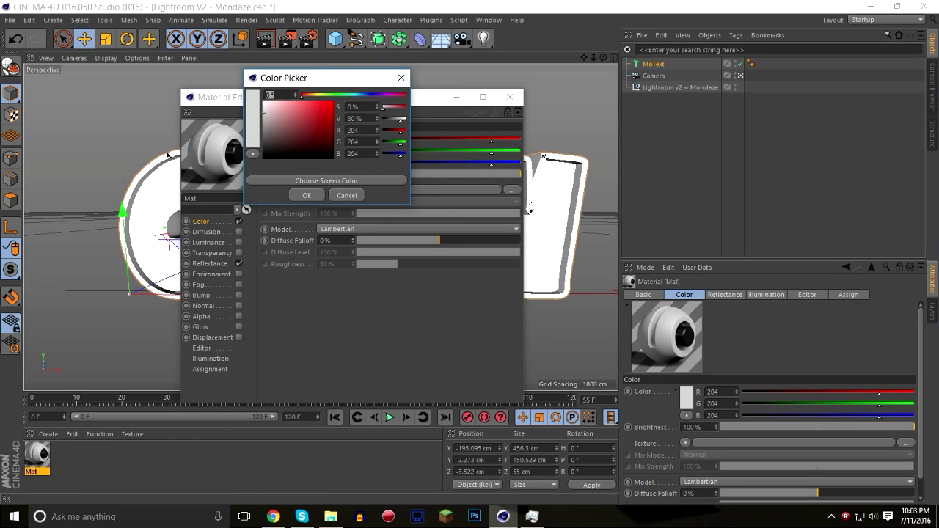
{"action": "left_click_drag", "start_coordinate": [361, 95], "coordinate": [356, 95]}
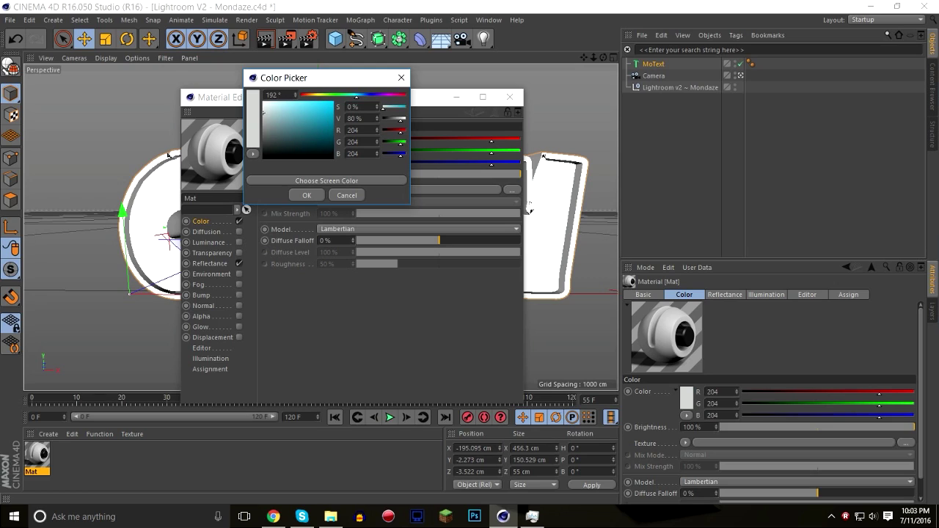
{"action": "left_click", "coordinate": [307, 195]}
Step: Switch to File Explorer and search the MC Renders folder on the desktop for "cyan"
{"action": "left_click", "coordinate": [331, 517]}
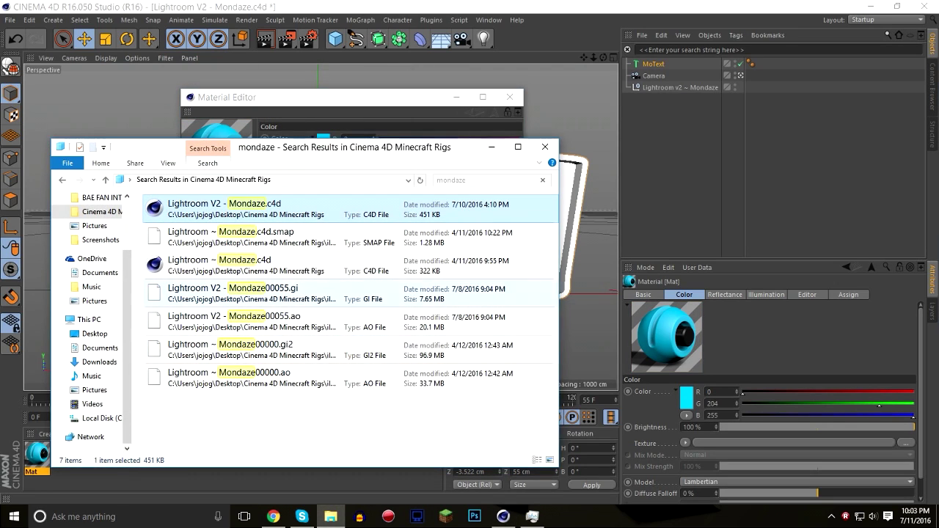
{"action": "left_click", "coordinate": [100, 347]}
{"action": "left_click", "coordinate": [94, 333]}
{"action": "double_click", "coordinate": [170, 276]}
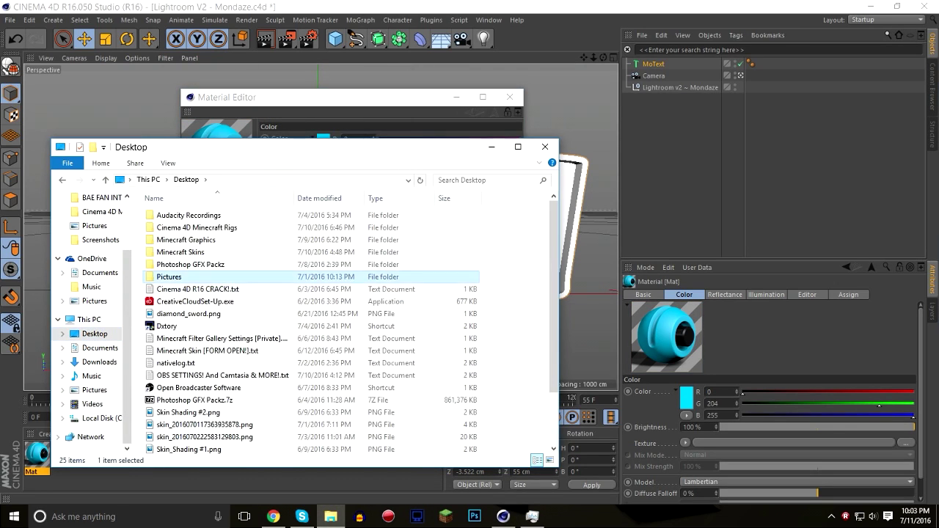
{"action": "left_click", "coordinate": [179, 240]}
{"action": "double_click", "coordinate": [176, 227]}
{"action": "left_click", "coordinate": [476, 180]}
{"action": "type", "text": "cyan"}
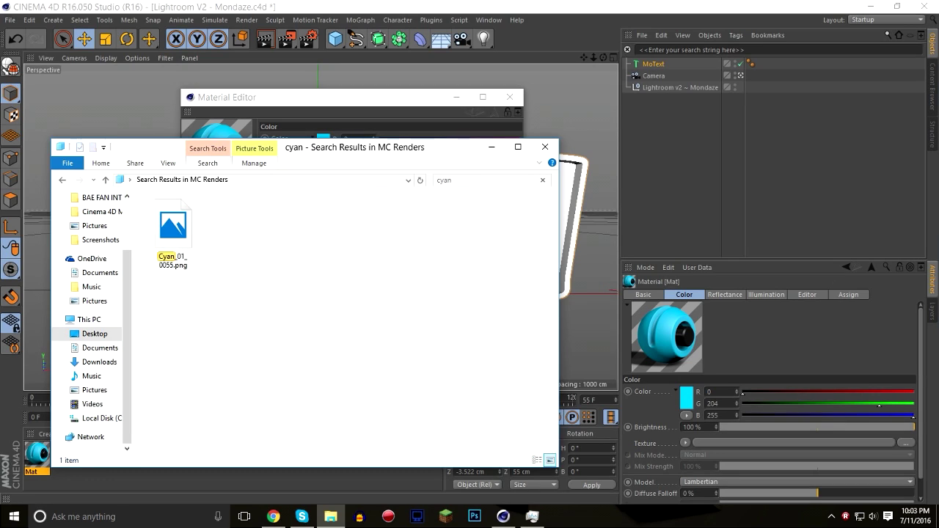
{"action": "key", "text": "Return"}
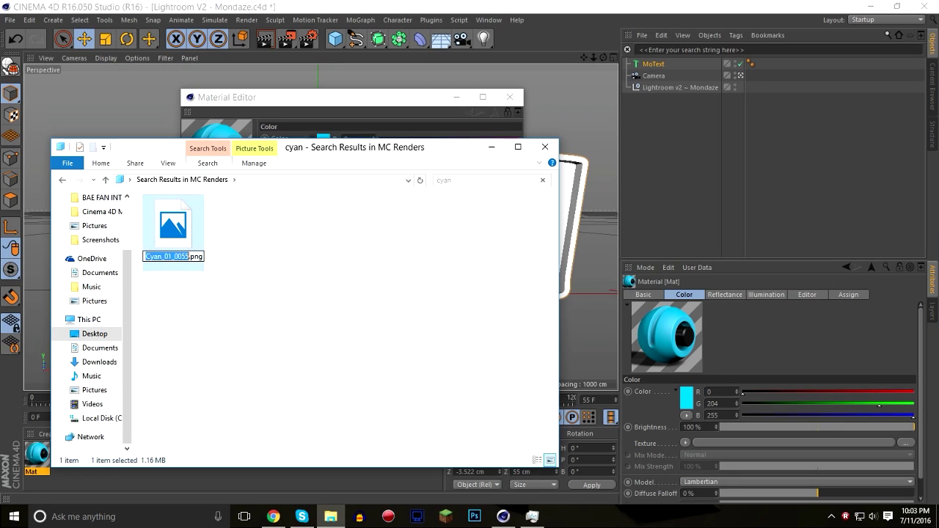
Step: View the image Cyan_01_0055.png up close as a colour reference, and return to Cinema 4D
{"action": "double_click", "coordinate": [173, 226]}
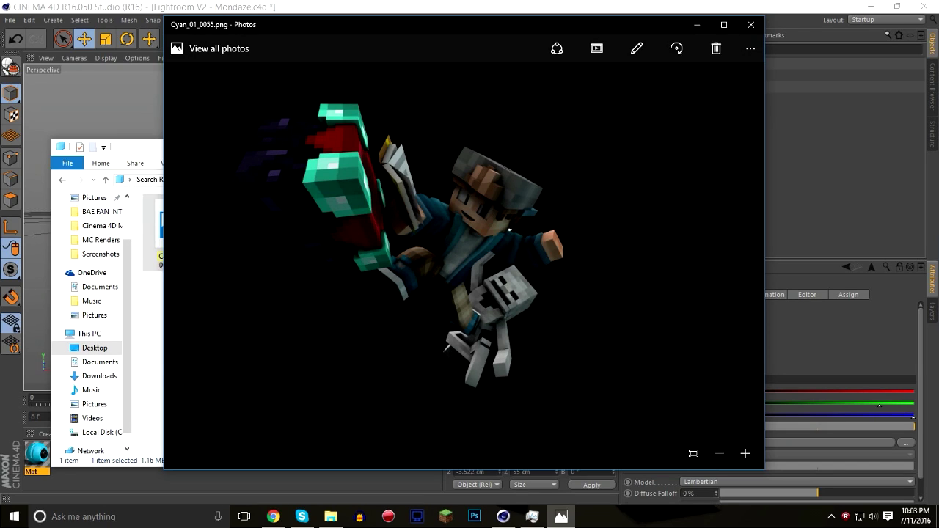
{"action": "scroll", "coordinate": [475, 265], "scroll_direction": "up", "scroll_amount": 5}
{"action": "left_click_drag", "start_coordinate": [614, 127], "coordinate": [715, 299]}
{"action": "scroll", "coordinate": [464, 251], "scroll_direction": "down", "scroll_amount": 5}
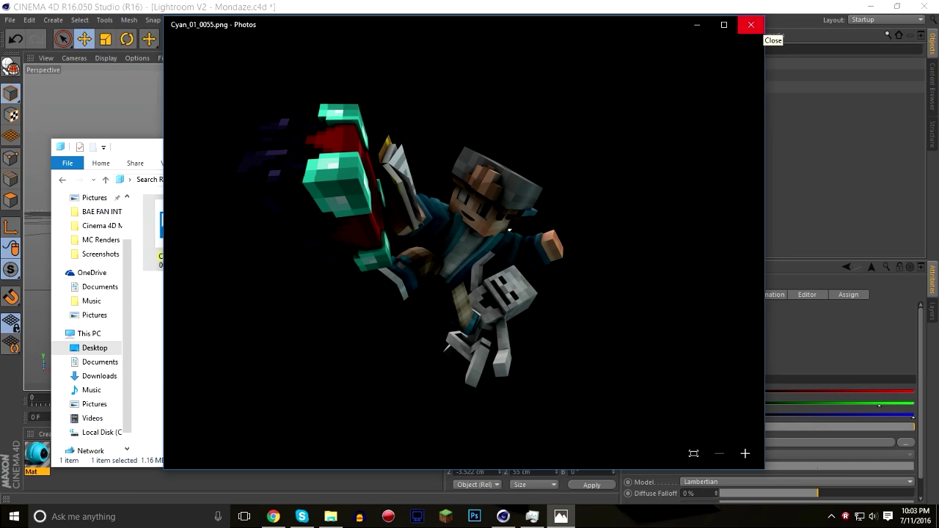
{"action": "left_click", "coordinate": [750, 24]}
{"action": "left_click", "coordinate": [545, 147]}
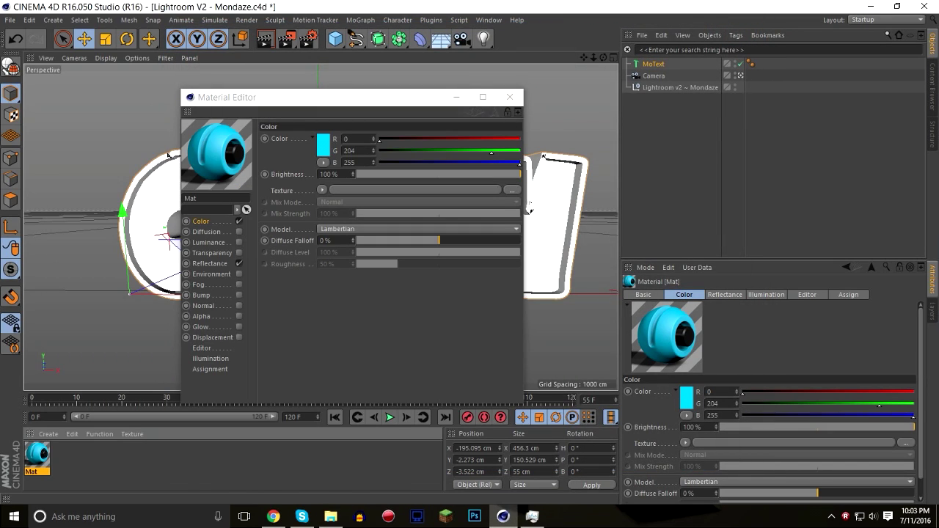
Step: Finish editing the cyan material and create a second material previewed on the Object shape
{"action": "left_click", "coordinate": [510, 97]}
{"action": "left_click", "coordinate": [49, 434]}
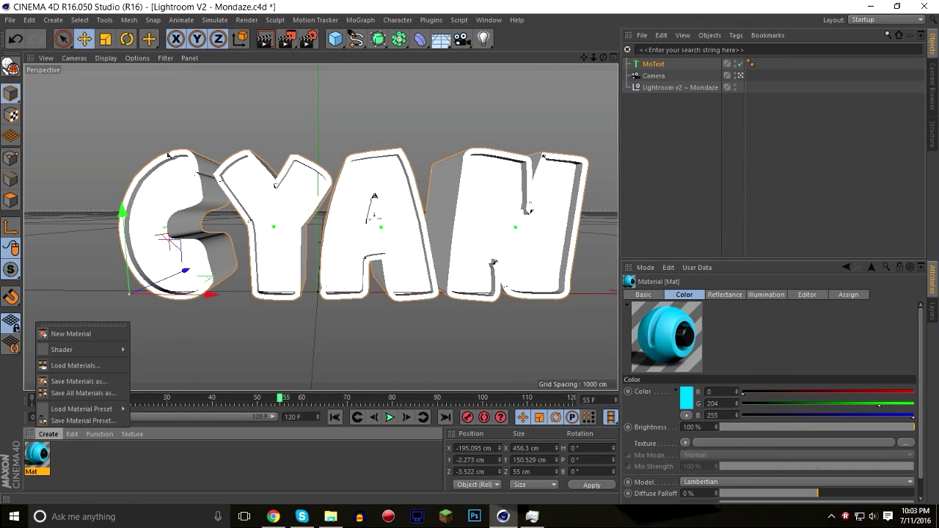
{"action": "left_click", "coordinate": [72, 334]}
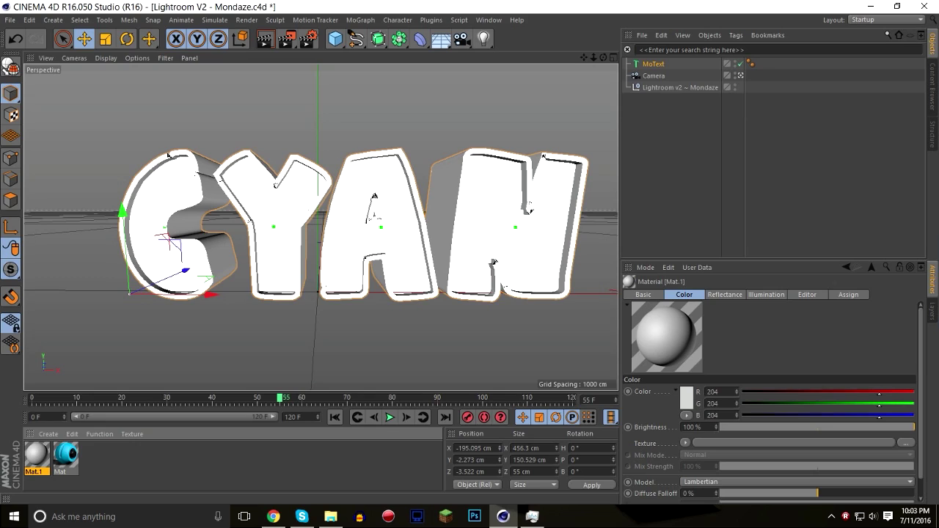
{"action": "double_click", "coordinate": [36, 455]}
{"action": "right_click", "coordinate": [217, 136]}
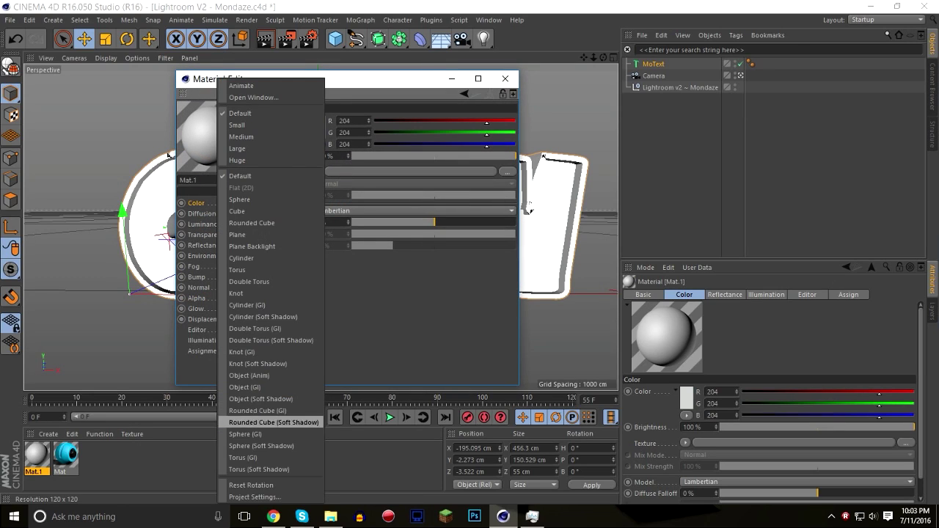
{"action": "left_click", "coordinate": [260, 399]}
Step: Set the second material's colour to white with RGB 255, 255, 255
{"action": "left_click", "coordinate": [308, 126]}
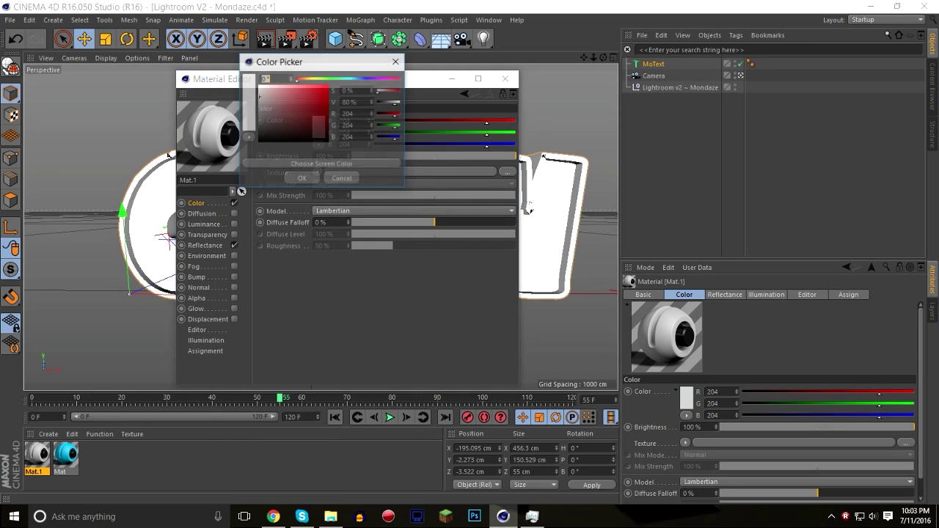
{"action": "left_click", "coordinate": [301, 178]}
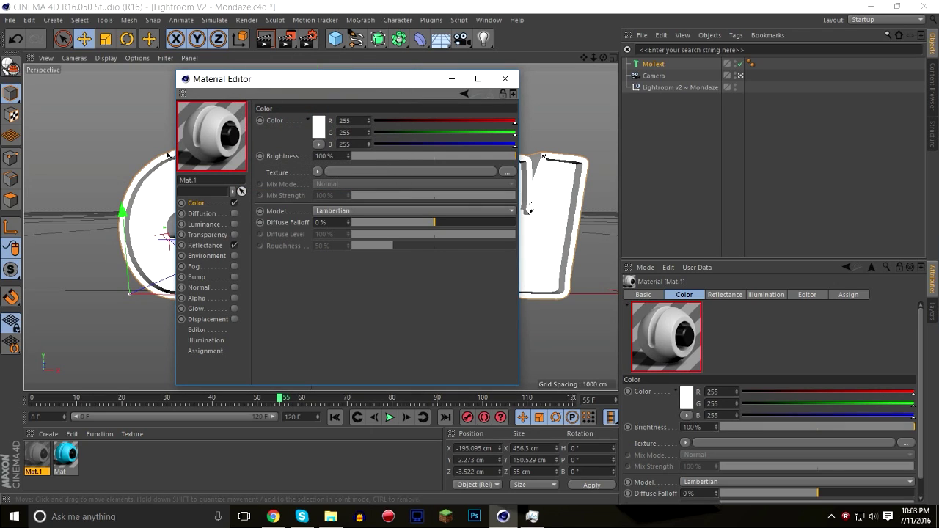
{"action": "left_click", "coordinate": [505, 79]}
Step: Create a third material and change its preview to the Object shape
{"action": "left_click", "coordinate": [48, 434]}
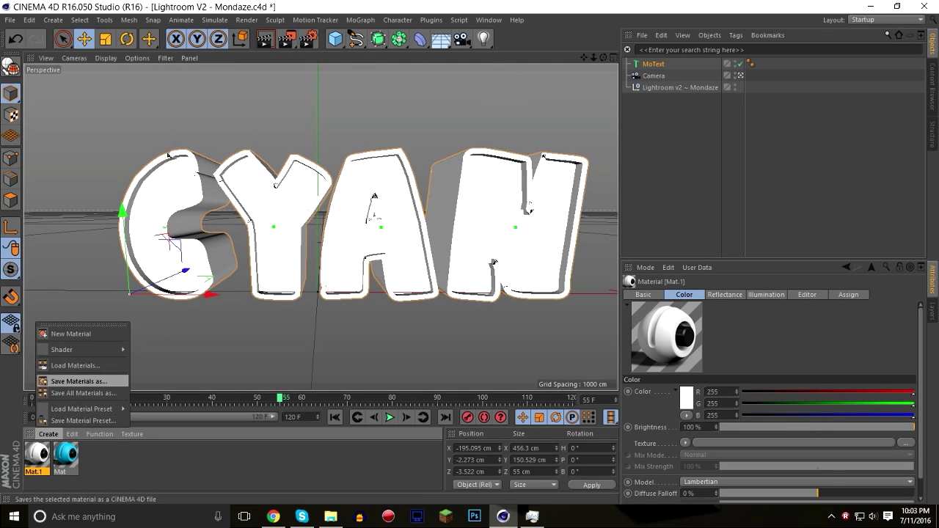
{"action": "left_click", "coordinate": [73, 334]}
{"action": "double_click", "coordinate": [37, 456]}
{"action": "right_click", "coordinate": [228, 136]}
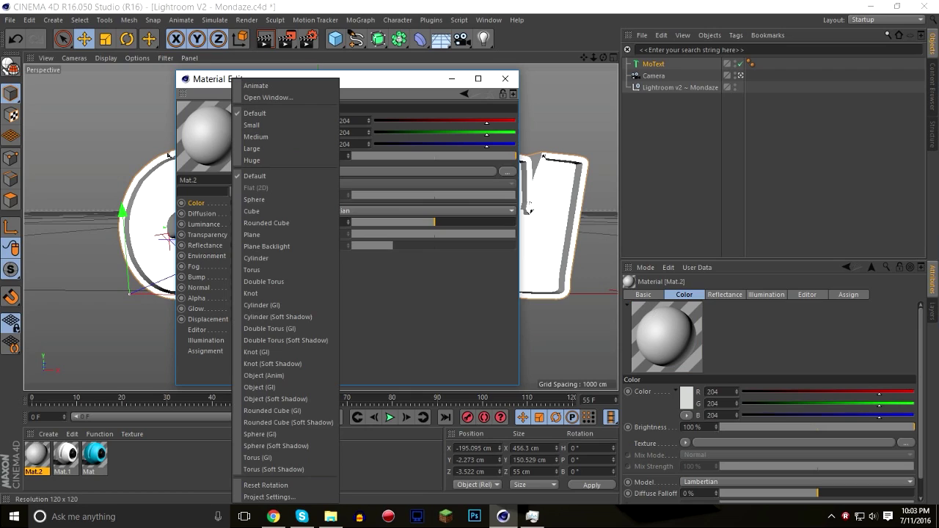
{"action": "left_click", "coordinate": [276, 399]}
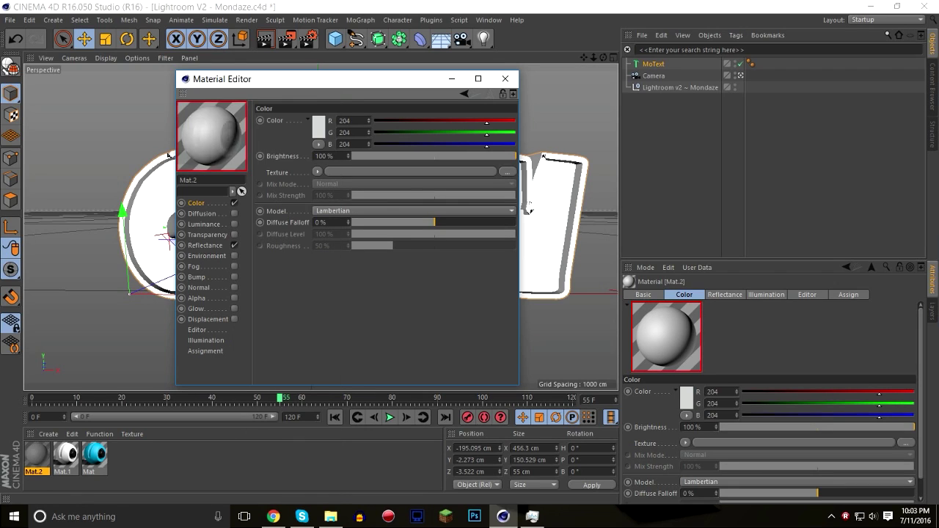
Step: Set the third material's colour to black with RGB 0, 0, 0
{"action": "left_click", "coordinate": [319, 126]}
{"action": "left_click_drag", "start_coordinate": [292, 132], "coordinate": [288, 145]}
{"action": "left_click", "coordinate": [300, 180]}
{"action": "left_click", "coordinate": [505, 79]}
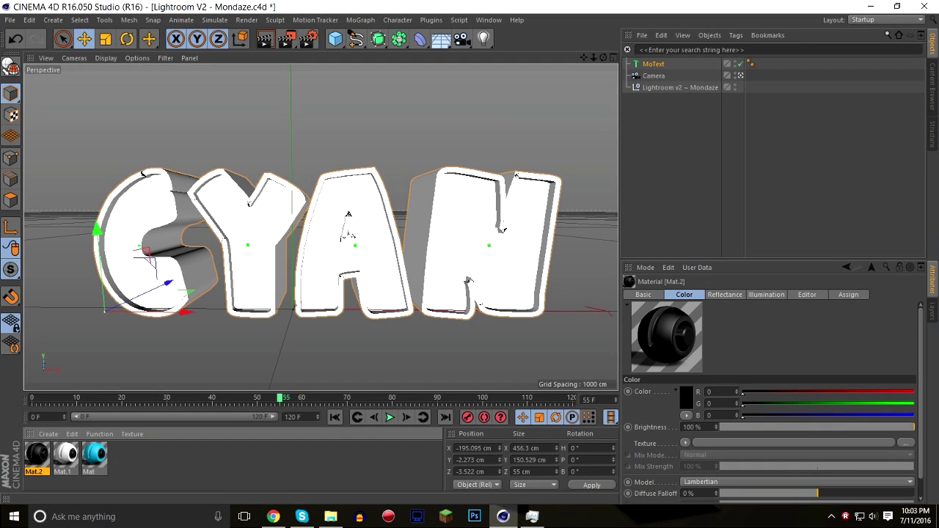
Step: Make the MoText object editable and apply the cyan material to the letter C
{"action": "left_click_drag", "start_coordinate": [348, 214], "coordinate": [348, 214]}
{"action": "left_click_drag", "start_coordinate": [584, 57], "coordinate": [606, 59]}
{"action": "key", "text": "ctrl+z"}
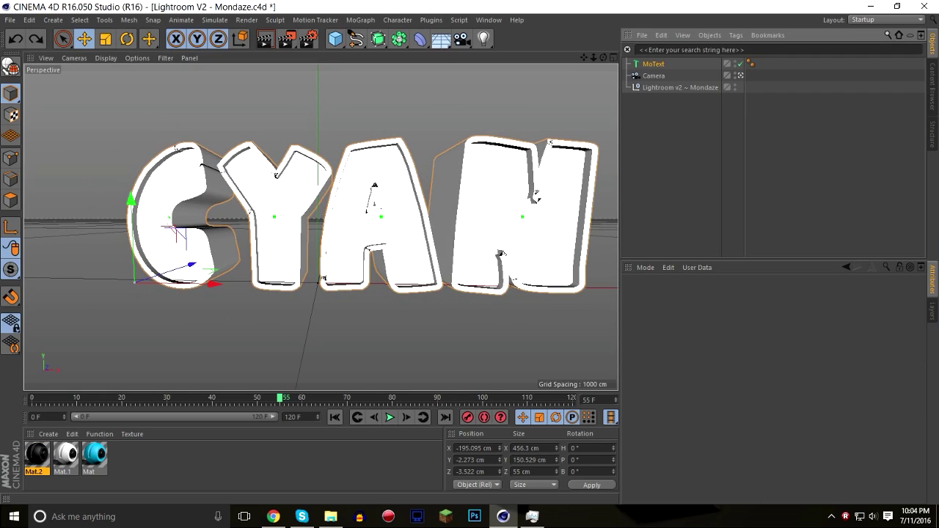
{"action": "left_click", "coordinate": [653, 64]}
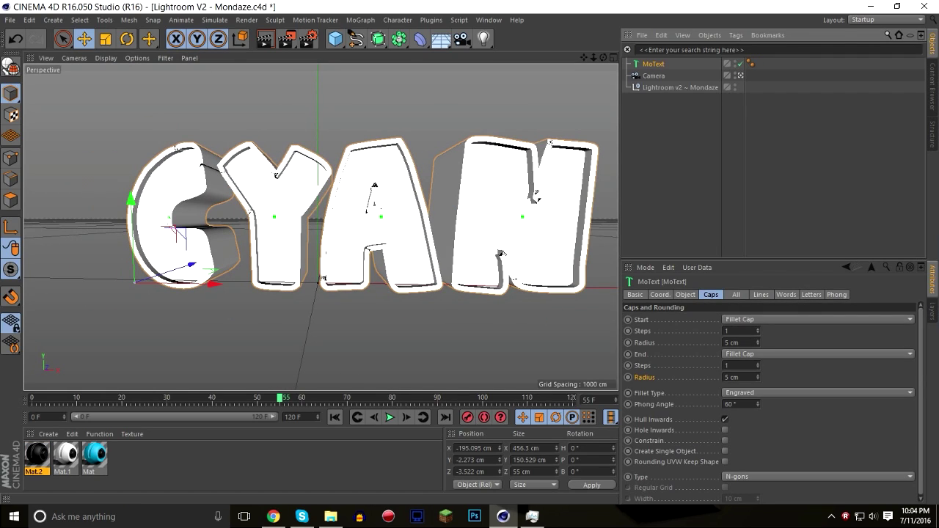
{"action": "key", "text": "c"}
{"action": "left_click_drag", "start_coordinate": [95, 455], "coordinate": [163, 246]}
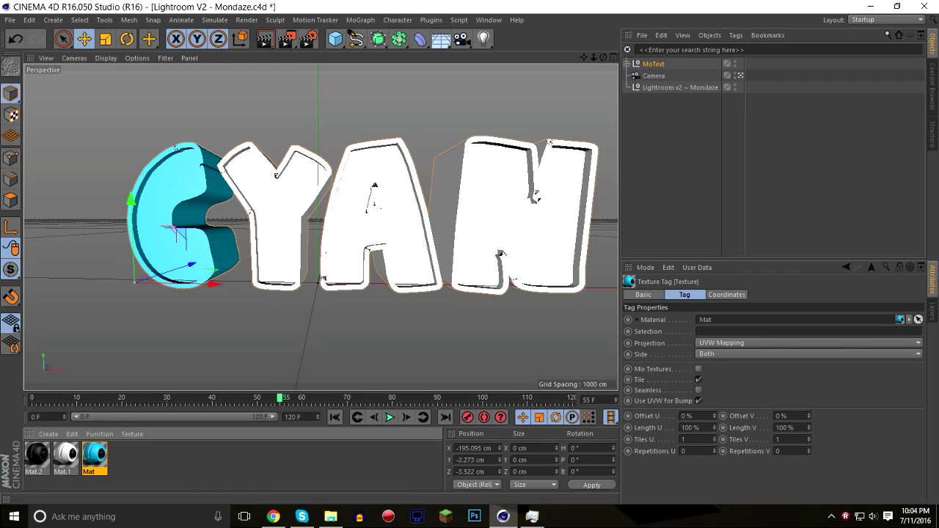
Step: Try the cyan material on the letter A and undo it
{"action": "left_click_drag", "start_coordinate": [94, 455], "coordinate": [360, 234]}
{"action": "left_click_drag", "start_coordinate": [603, 58], "coordinate": [631, 93]}
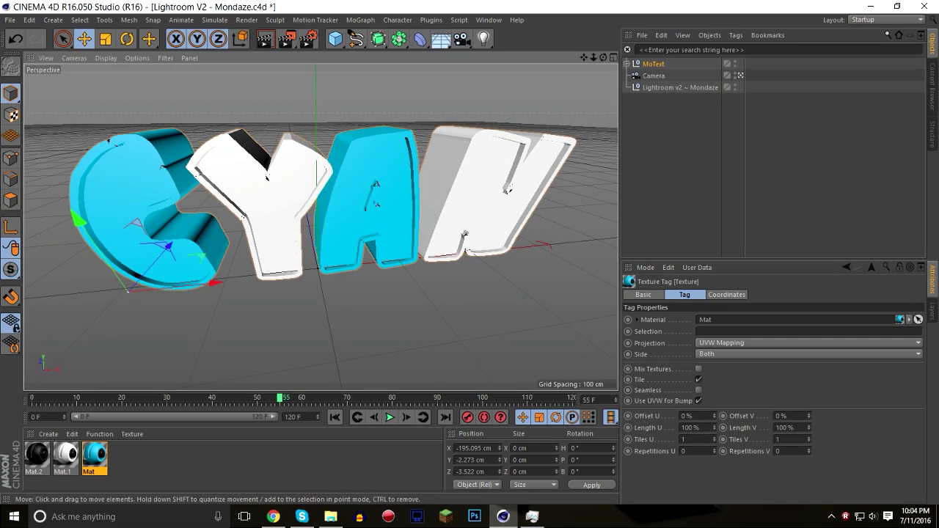
{"action": "key", "text": "ctrl+z"}
{"action": "key", "text": "ctrl+z"}
{"action": "key", "text": "ctrl+z"}
{"action": "key", "text": "ctrl+z"}
{"action": "key", "text": "ctrl+z"}
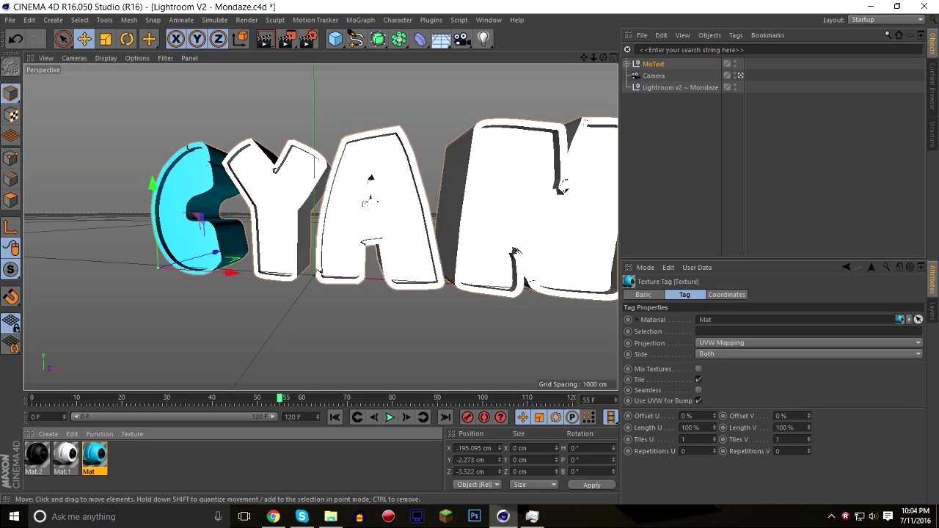
Step: Expand the MoText hierarchy down to its letters and restrict the letter C's cyan texture tag to selection C1
{"action": "left_click", "coordinate": [653, 64]}
{"action": "left_click", "coordinate": [628, 64]}
{"action": "left_click", "coordinate": [634, 76]}
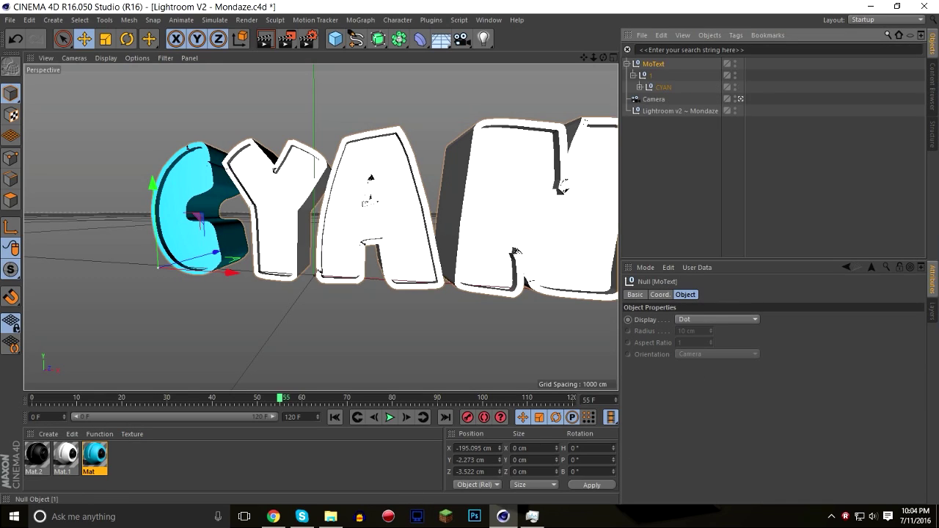
{"action": "left_click", "coordinate": [639, 87]}
{"action": "left_click", "coordinate": [762, 98]}
{"action": "type", "text": "C1"}
{"action": "key", "text": "Return"}
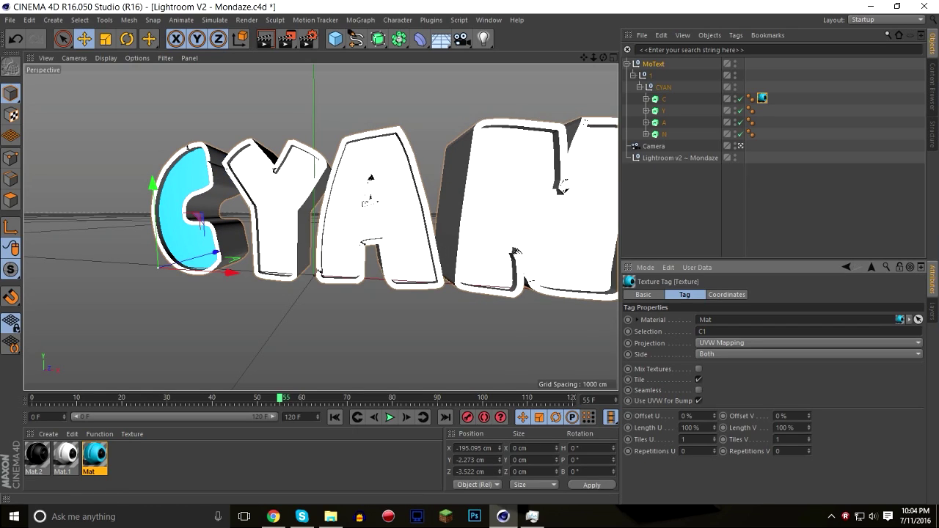
Step: Change the selection of the letter C's cyan texture tag to R1
{"action": "left_click_drag", "start_coordinate": [515, 251], "coordinate": [495, 246], "text": "alt"}
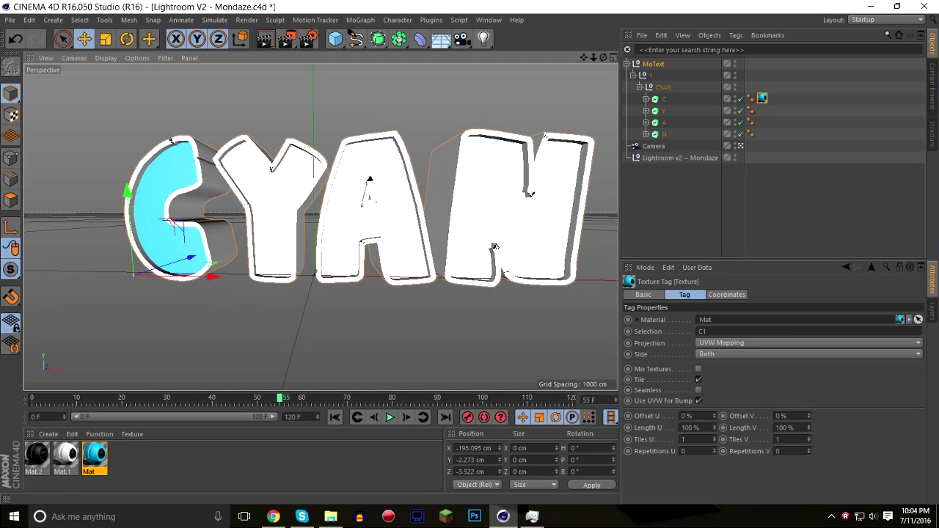
{"action": "double_click", "coordinate": [702, 332]}
{"action": "type", "text": "R1"}
{"action": "key", "text": "Return"}
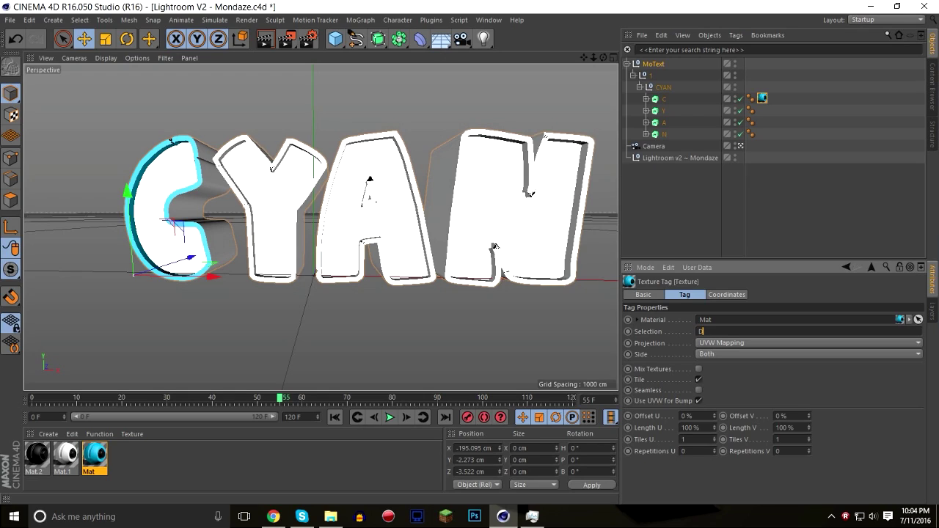
Step: Try selections M1, L1 and R1 on the letter C's cyan texture tag and settle on C1
{"action": "type", "text": "1"}
{"action": "key", "text": "Return"}
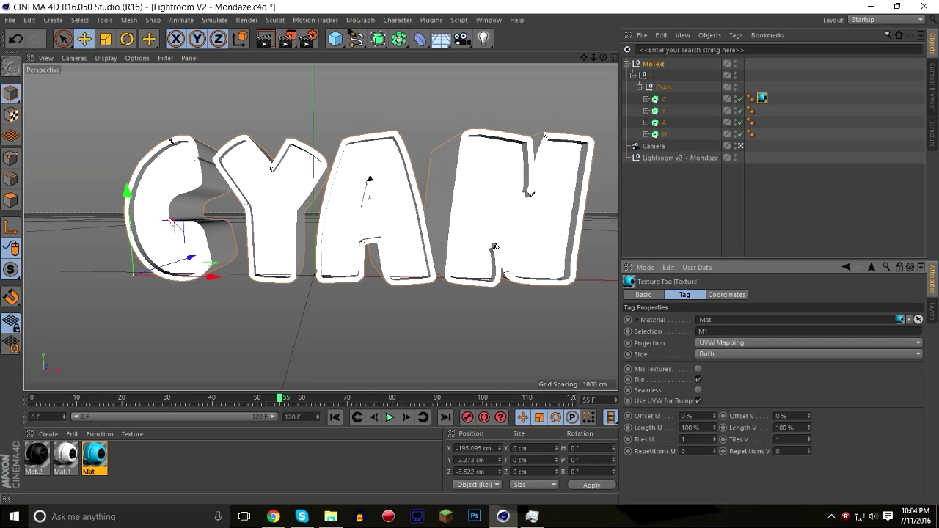
{"action": "left_click", "coordinate": [95, 454]}
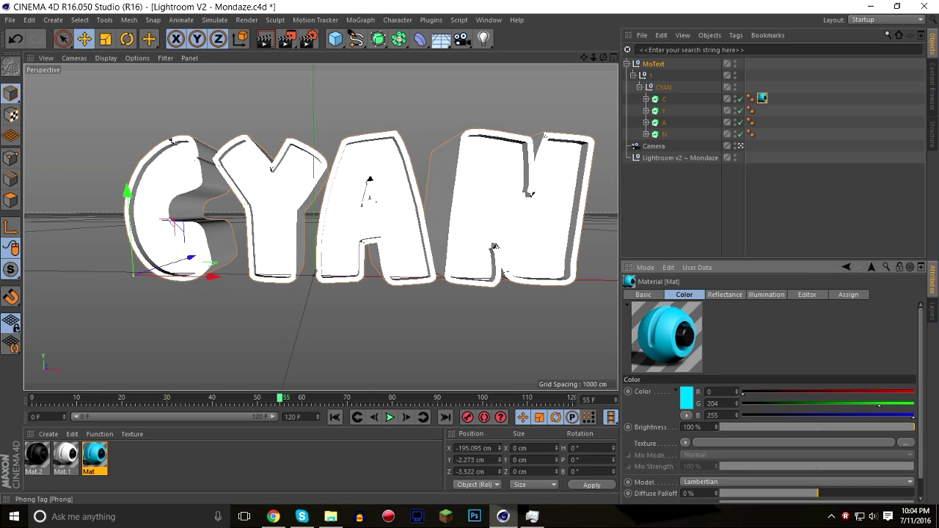
{"action": "left_click", "coordinate": [762, 98]}
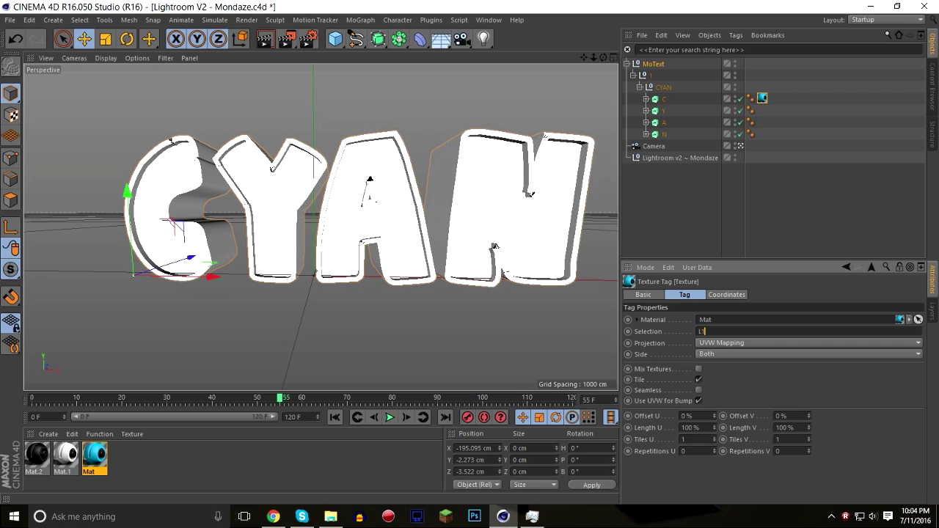
{"action": "type", "text": "R1"}
{"action": "key", "text": "Return"}
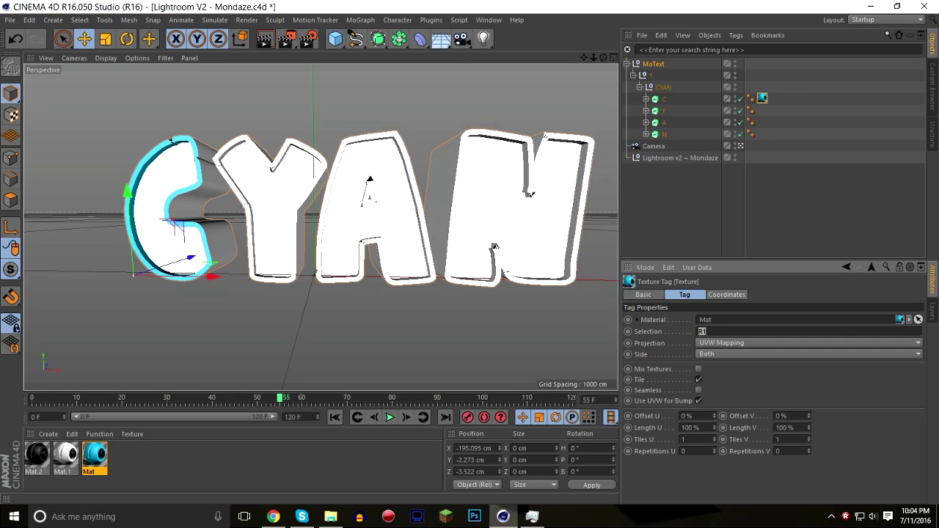
{"action": "type", "text": "C1"}
{"action": "key", "text": "Return"}
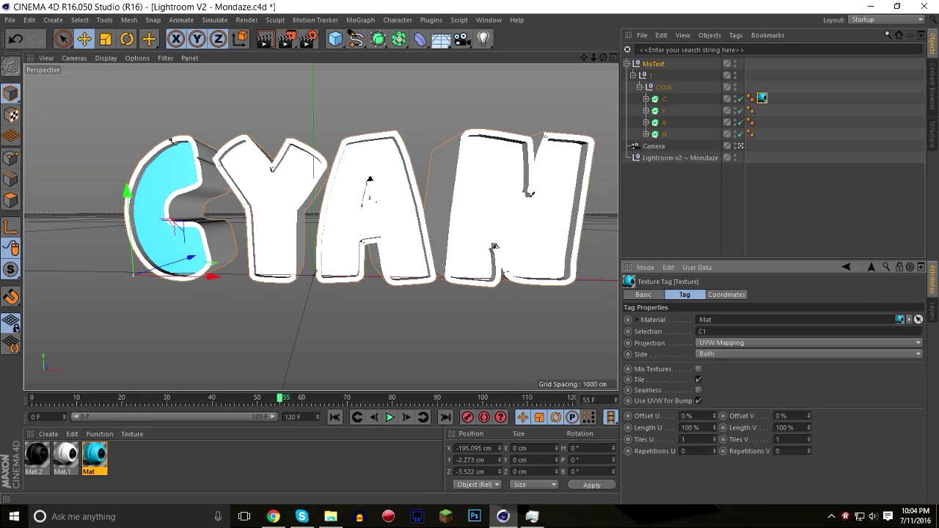
Step: Apply the cyan material to the letter A and restrict its texture tag to selection R1
{"action": "left_click", "coordinate": [95, 455]}
{"action": "left_click_drag", "start_coordinate": [95, 455], "coordinate": [389, 220]}
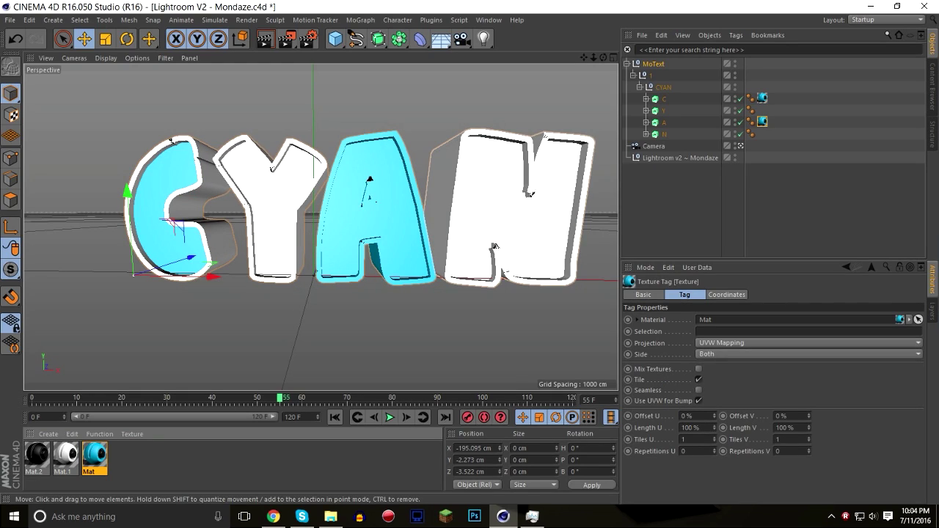
{"action": "left_click", "coordinate": [698, 331]}
{"action": "type", "text": "R1"}
{"action": "key", "text": "Return"}
{"action": "left_click_drag", "start_coordinate": [584, 57], "coordinate": [573, 79]}
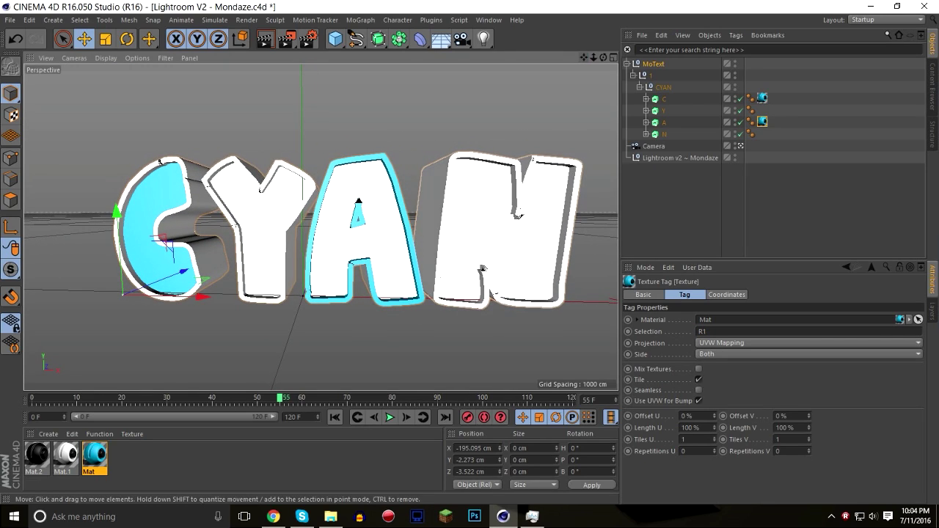
Step: Apply the black material Mat.2 to the letter Y
{"action": "left_click", "coordinate": [37, 455]}
{"action": "left_click_drag", "start_coordinate": [36, 455], "coordinate": [263, 246]}
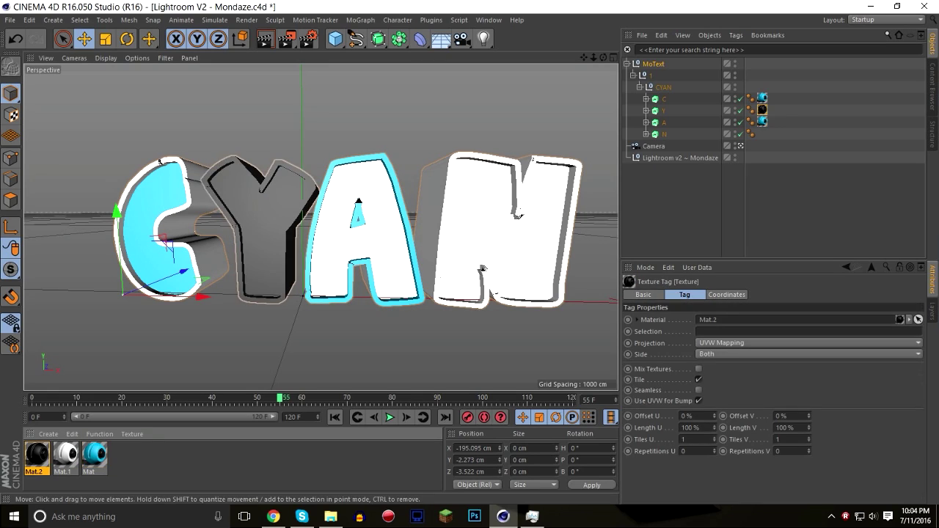
{"action": "left_click", "coordinate": [654, 64]}
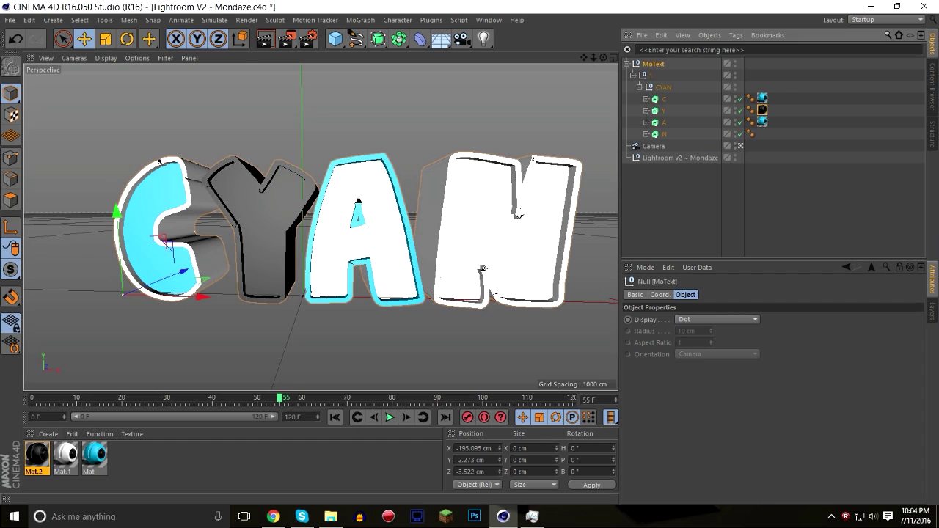
Step: Lighten the black material Mat.2 to a dark grey with R, G and B at 44
{"action": "double_click", "coordinate": [37, 456]}
{"action": "right_click", "coordinate": [212, 80]}
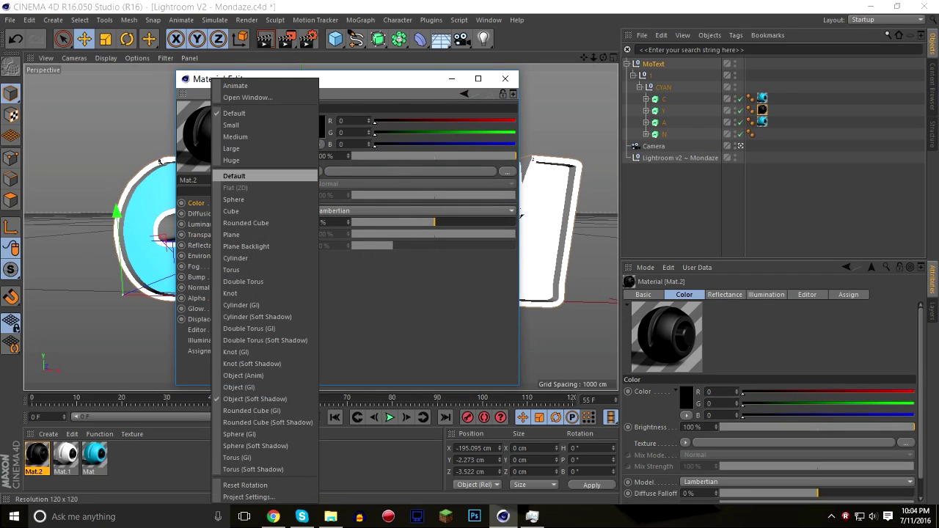
{"action": "left_click", "coordinate": [322, 129]}
{"action": "left_click", "coordinate": [317, 128]}
{"action": "left_click", "coordinate": [251, 139]}
{"action": "left_click_drag", "start_coordinate": [251, 138], "coordinate": [252, 140]}
{"action": "left_click", "coordinate": [296, 188]}
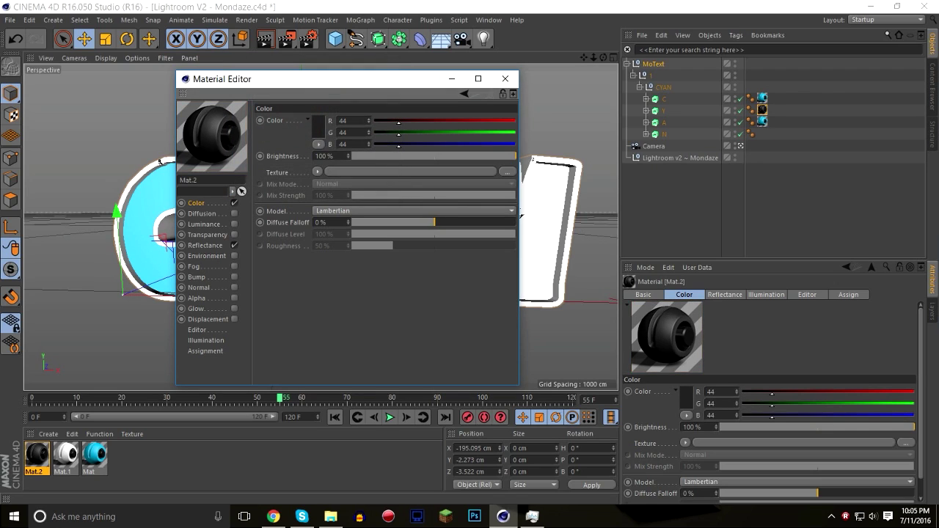
{"action": "left_click", "coordinate": [504, 78]}
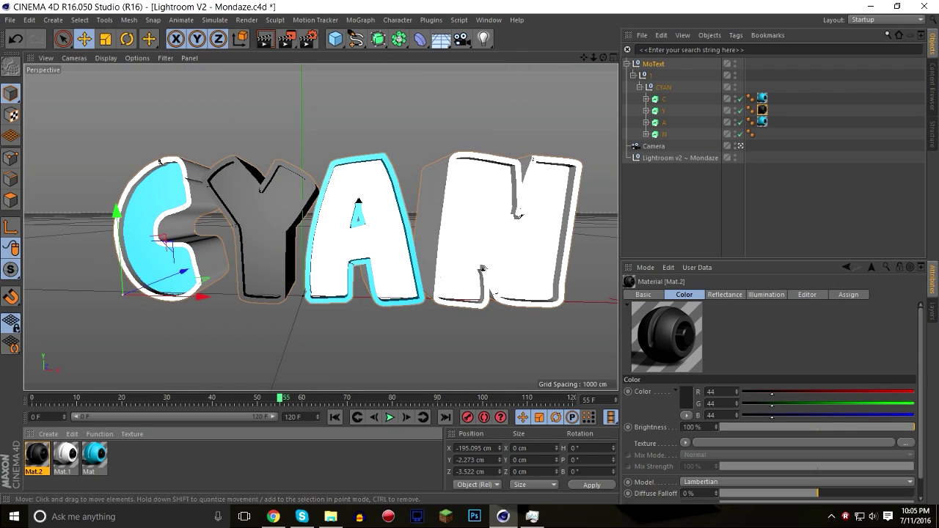
Step: Restrict the letter Y's Mat.2 texture tag to selection R1
{"action": "left_click_drag", "start_coordinate": [584, 57], "coordinate": [589, 36]}
{"action": "mouse_move", "coordinate": [365, 195]}
{"action": "left_mouse_down", "text": "alt"}
{"action": "mouse_move", "coordinate": [433, 195]}
{"action": "mouse_move", "coordinate": [366, 196]}
{"action": "left_mouse_up", "text": "alt"}
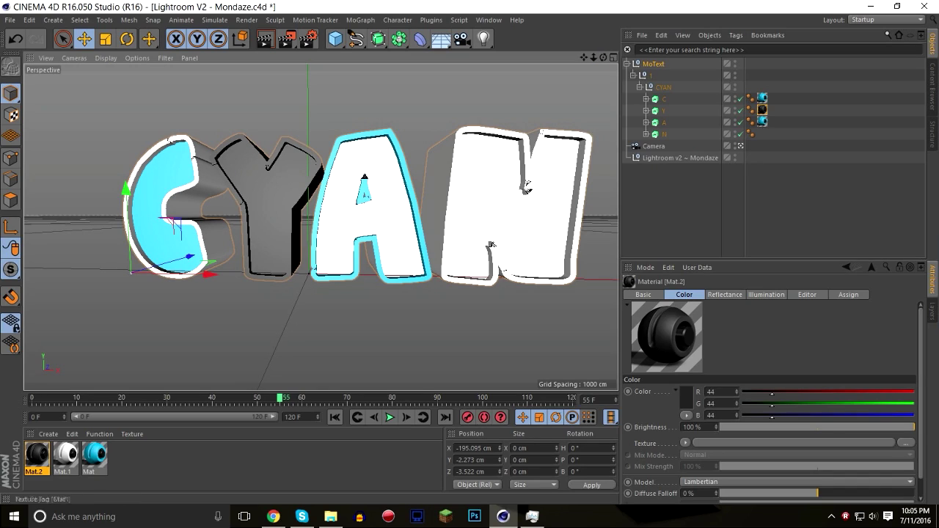
{"action": "left_click", "coordinate": [762, 110]}
{"action": "left_click", "coordinate": [756, 332]}
{"action": "type", "text": "C1"}
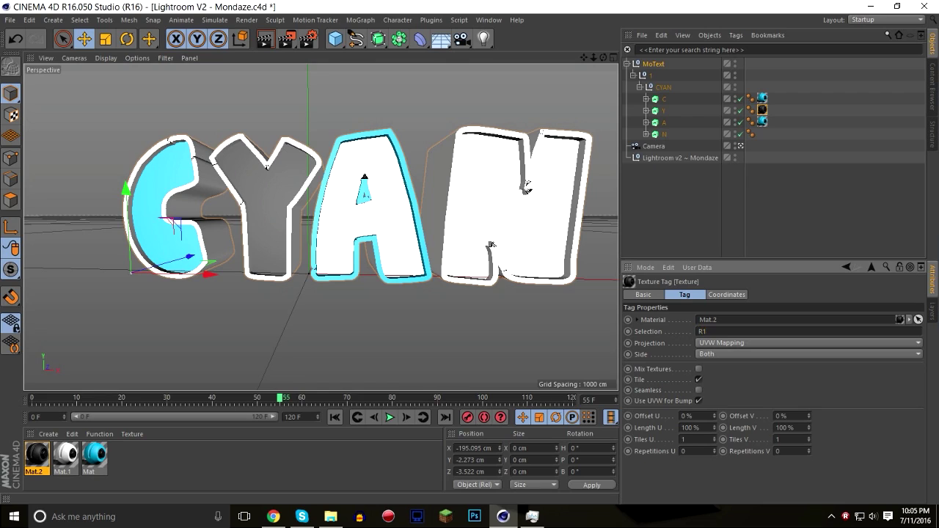
Step: Apply Mat.2 to the letter N and set its texture tag's selection to R1 after trying C1
{"action": "middle_click_drag", "start_coordinate": [433, 323], "coordinate": [413, 339], "text": "alt"}
{"action": "left_click", "coordinate": [413, 340]}
{"action": "mouse_move", "coordinate": [584, 57]}
{"action": "left_mouse_down"}
{"action": "mouse_move", "coordinate": [609, 44]}
{"action": "mouse_move", "coordinate": [575, 71]}
{"action": "mouse_move", "coordinate": [589, 64]}
{"action": "mouse_move", "coordinate": [559, 58]}
{"action": "mouse_move", "coordinate": [577, 57]}
{"action": "left_mouse_up"}
{"action": "left_click_drag", "start_coordinate": [481, 249], "coordinate": [481, 249]}
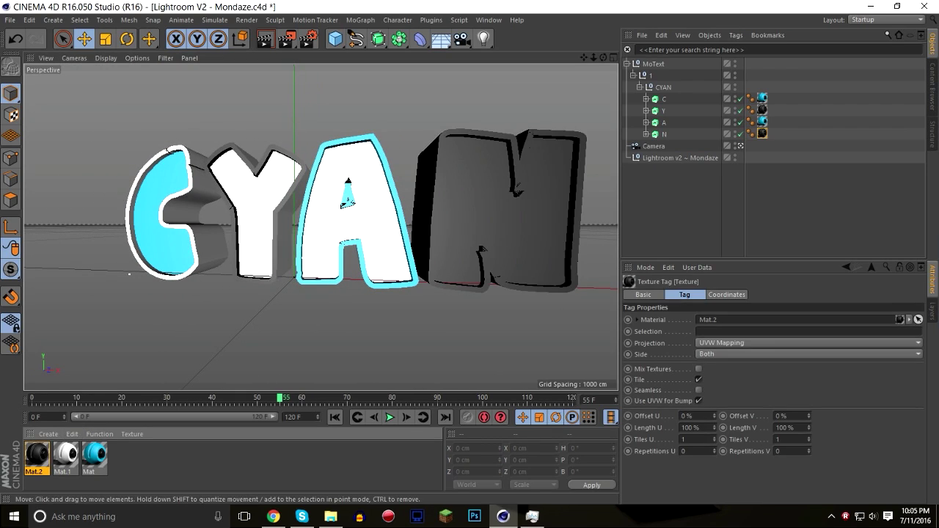
{"action": "type", "text": "C1"}
{"action": "key", "text": "Return"}
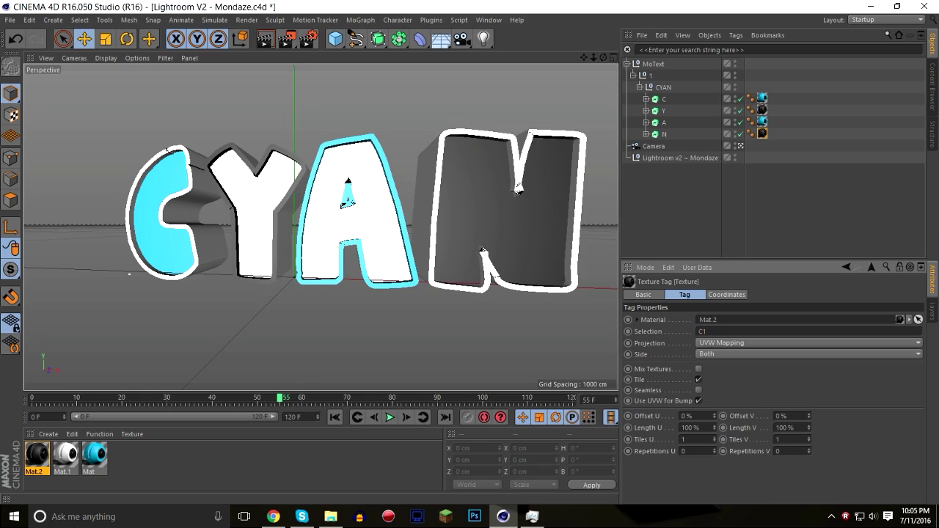
{"action": "type", "text": "R1"}
{"action": "key", "text": "Return"}
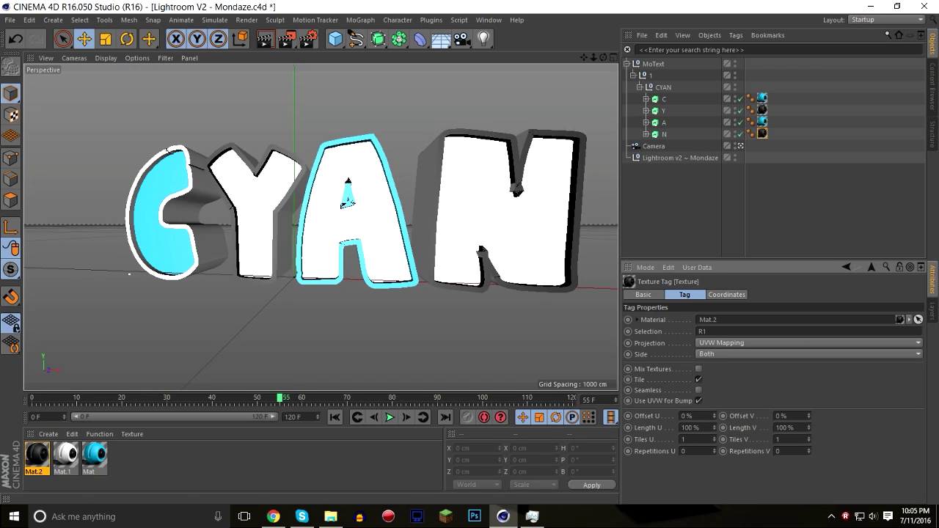
Step: Orbit to a more frontal view of the coloured letters and render it in the viewport
{"action": "mouse_move", "coordinate": [603, 57]}
{"action": "left_mouse_down"}
{"action": "mouse_move", "coordinate": [621, 51]}
{"action": "mouse_move", "coordinate": [605, 61]}
{"action": "left_mouse_up"}
{"action": "left_click", "coordinate": [558, 95]}
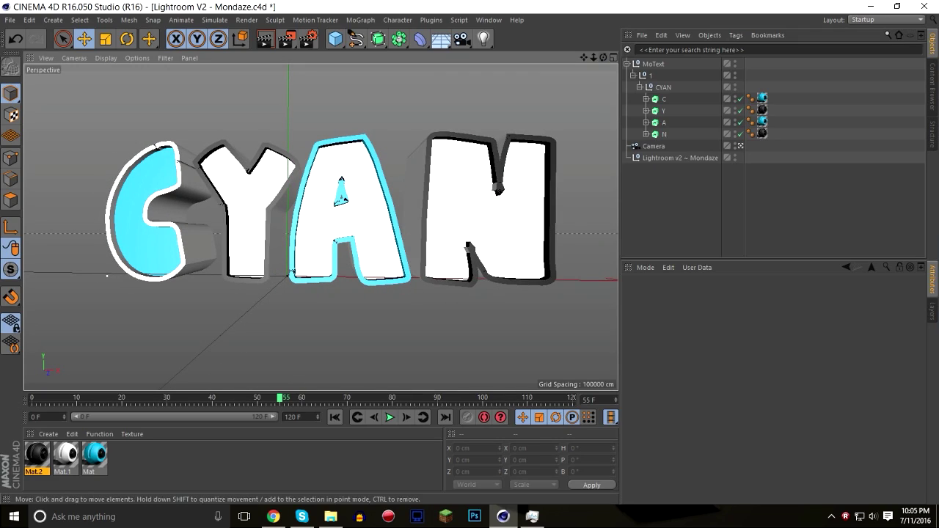
{"action": "left_click", "coordinate": [266, 40]}
{"action": "left_click", "coordinate": [274, 516]}
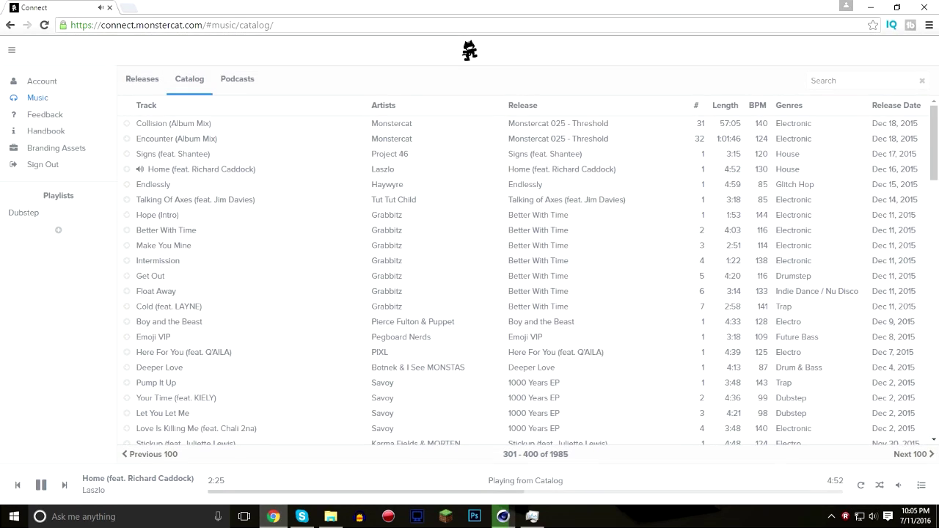
{"action": "key", "text": "alt+Tab"}
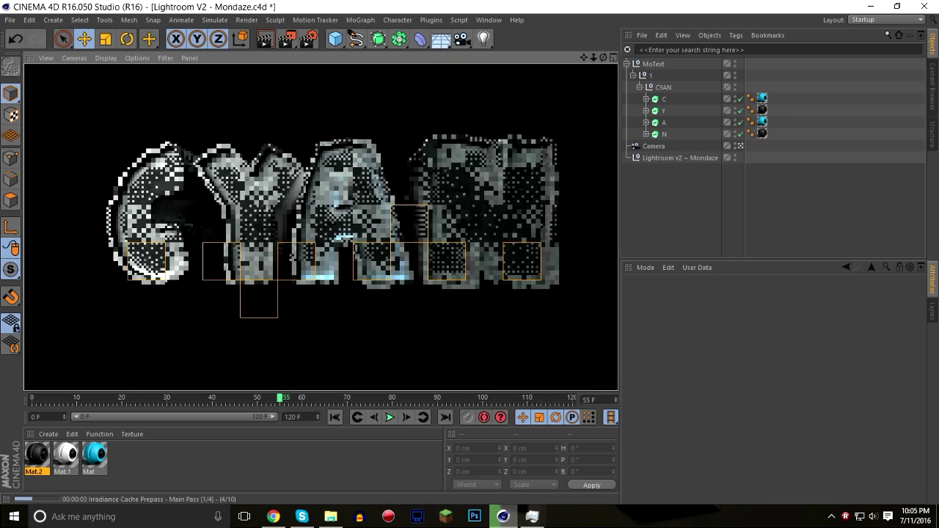
{"action": "right_click", "coordinate": [848, 517]}
{"action": "left_click", "coordinate": [877, 496]}
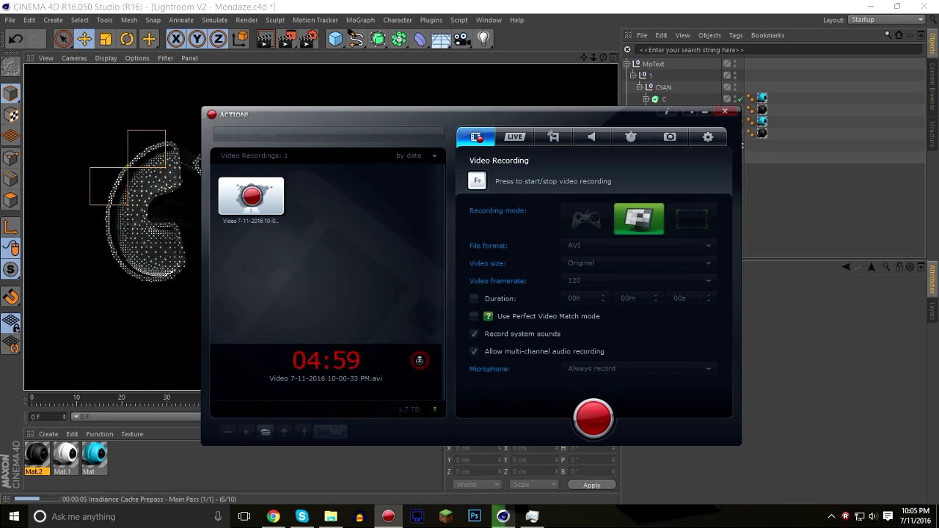
{"action": "left_click", "coordinate": [705, 112]}
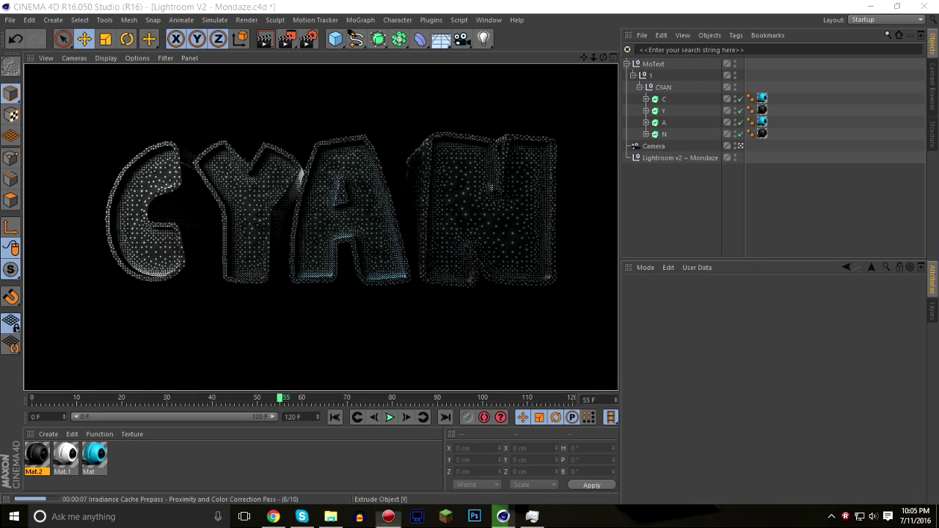
{"action": "left_click", "coordinate": [301, 517]}
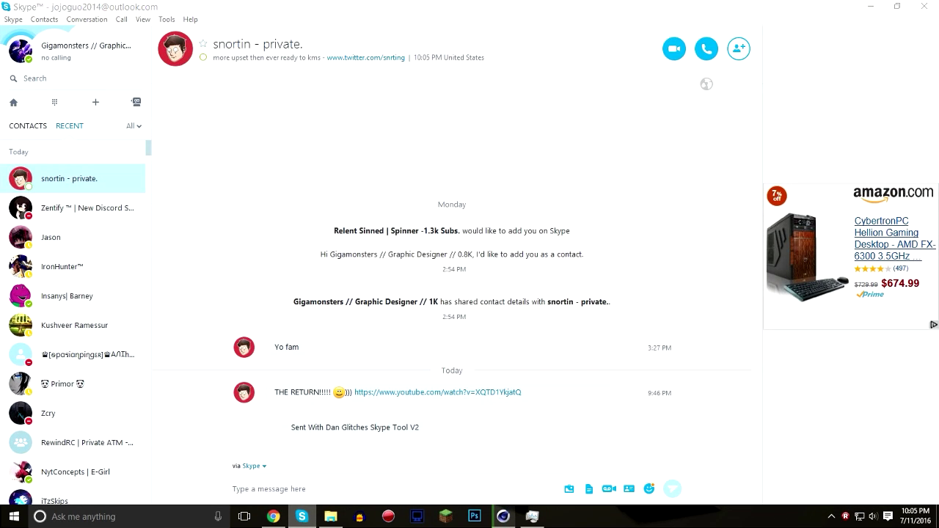
{"action": "left_click", "coordinate": [301, 517]}
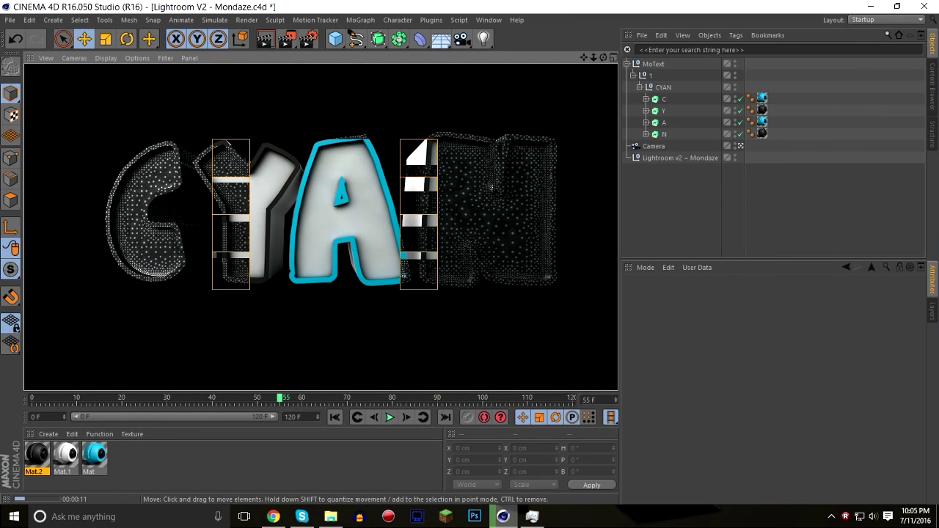